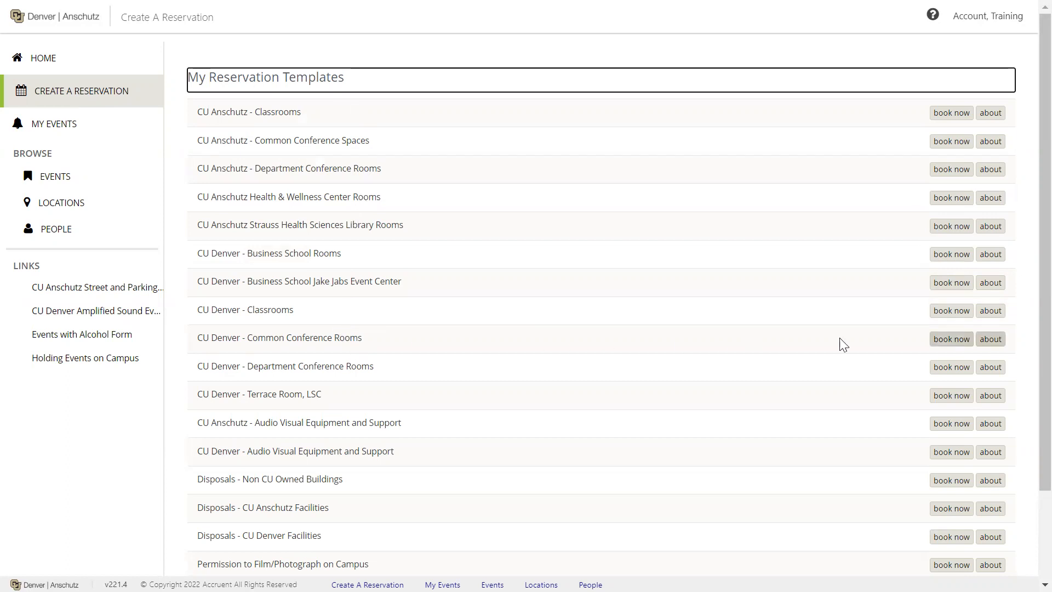
Step: Start a booking from the CU Denver - Common Conference Rooms template for Monday, December 19, 2022
{"action": "left_click", "coordinate": [939, 344]}
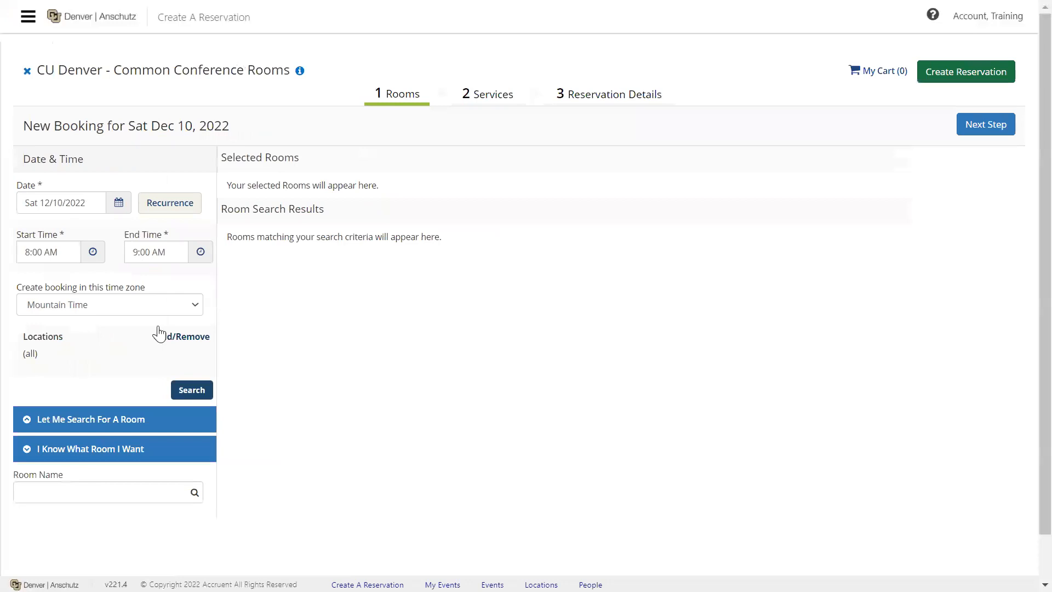
{"action": "left_click", "coordinate": [119, 204]}
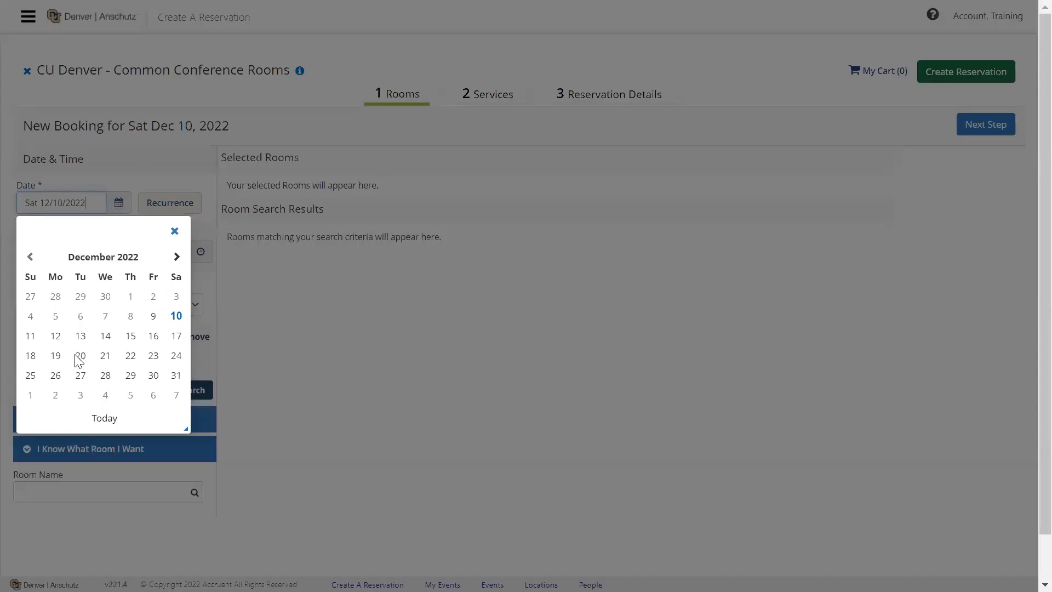
{"action": "left_click", "coordinate": [56, 356]}
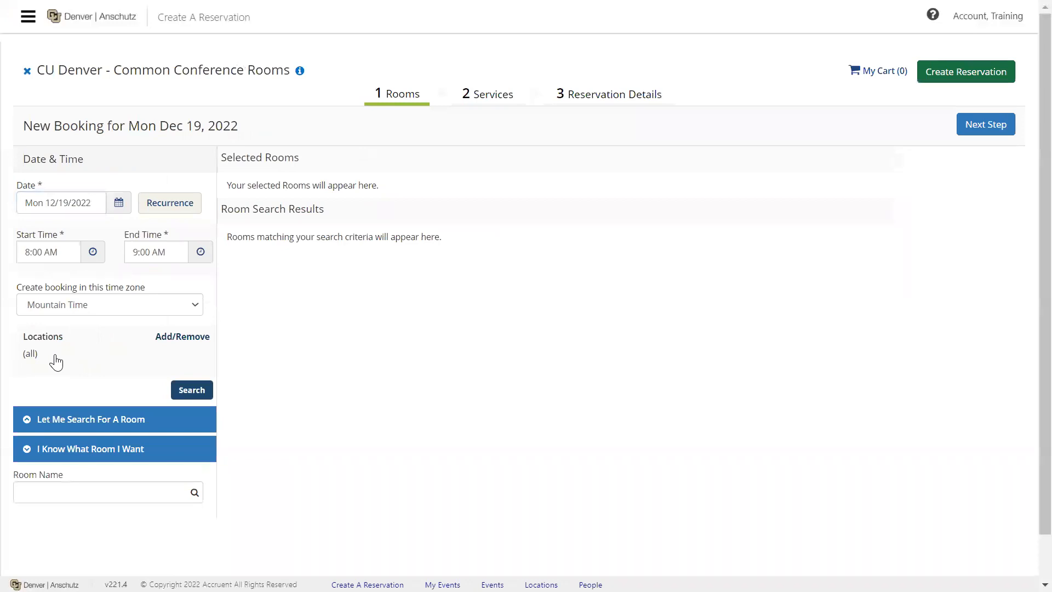
Step: Set the booking time from 9:30 AM to 11:15 AM and search for available rooms
{"action": "left_click_drag", "start_coordinate": [70, 252], "coordinate": [22, 252]}
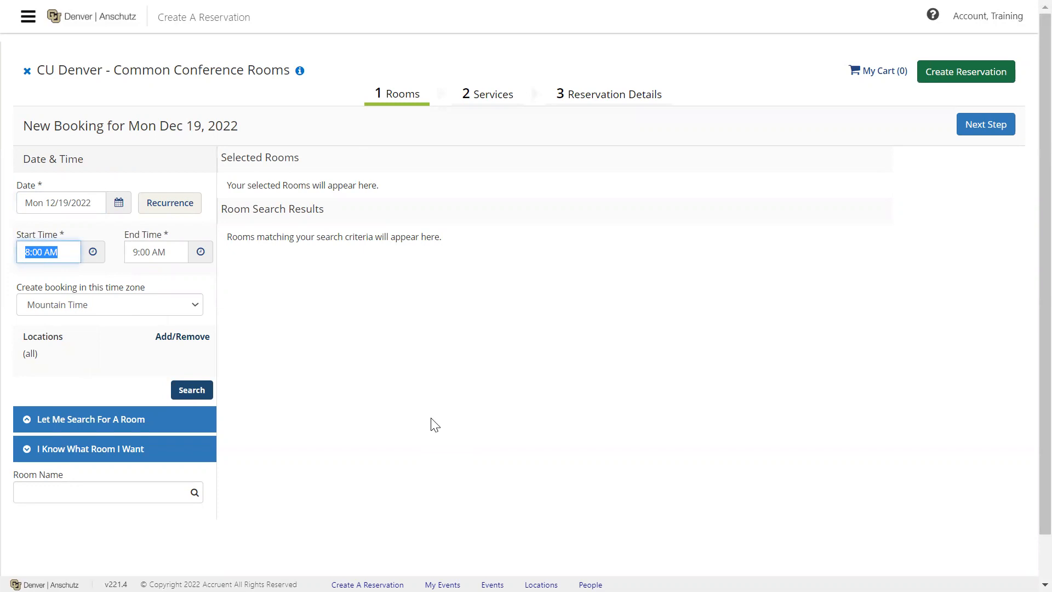
{"action": "type", "text": "9:30 AM"}
{"action": "key", "text": "Tab"}
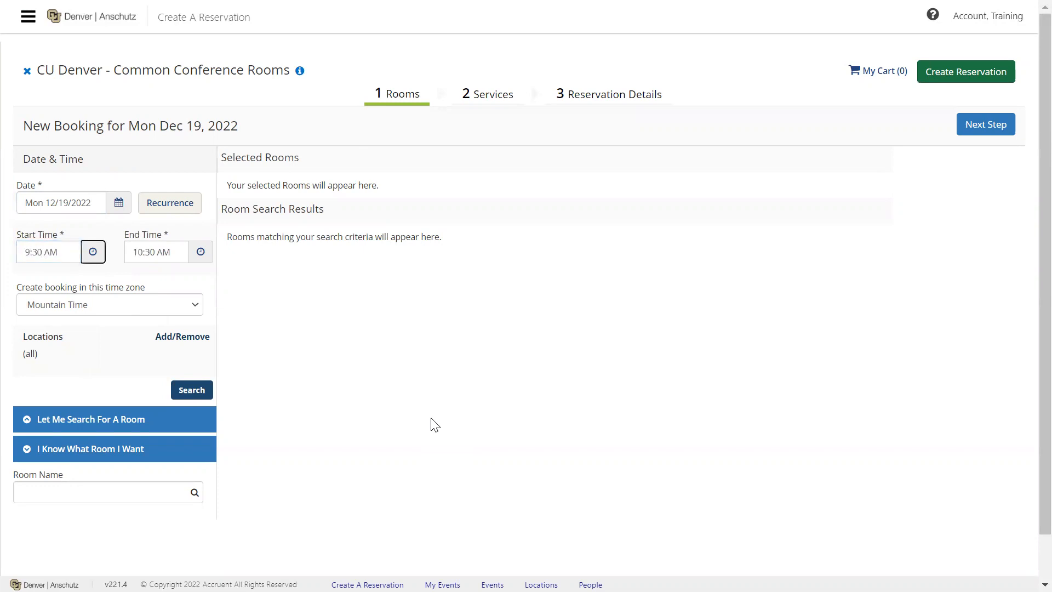
{"action": "key", "text": "Tab"}
{"action": "type", "text": "11:15 AM"}
{"action": "key", "text": "Tab"}
{"action": "left_click", "coordinate": [196, 392]}
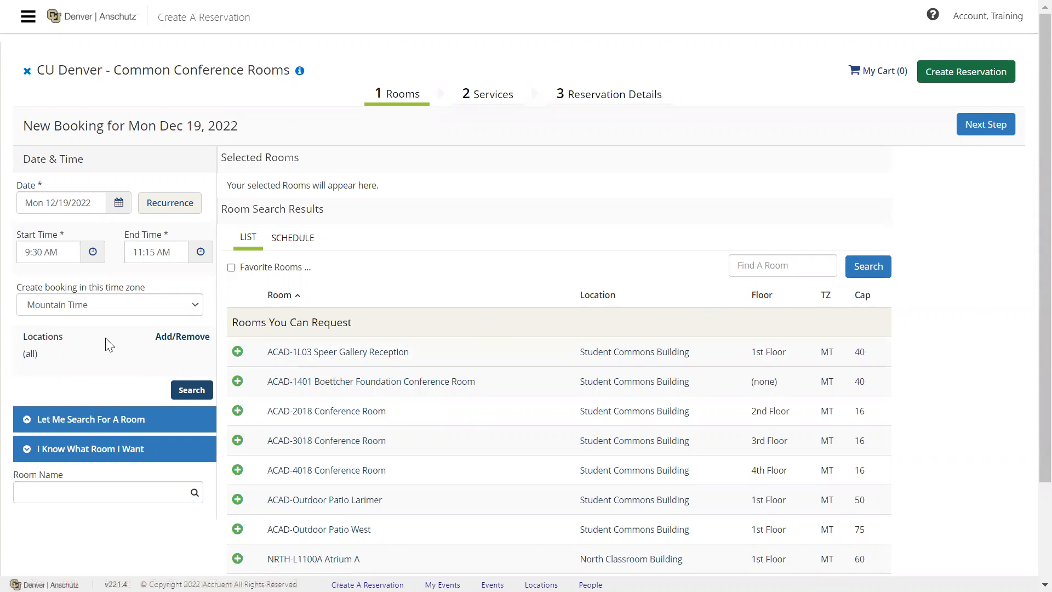
Step: Review the details and full feature list of the ACAD-1401 Boettcher Foundation Conference Room
{"action": "left_click", "coordinate": [81, 454]}
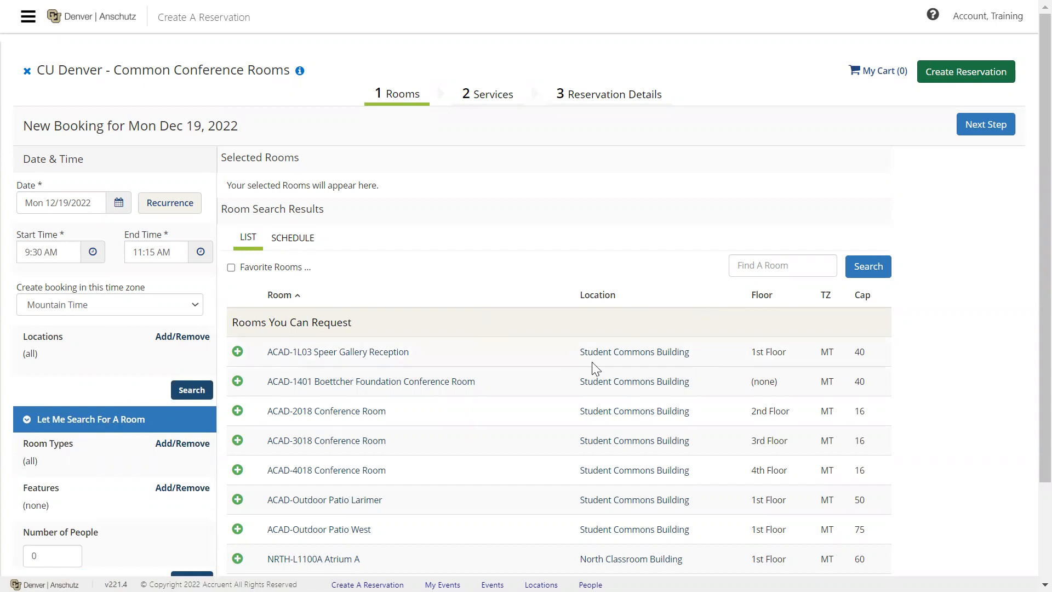
{"action": "left_click", "coordinate": [397, 382]}
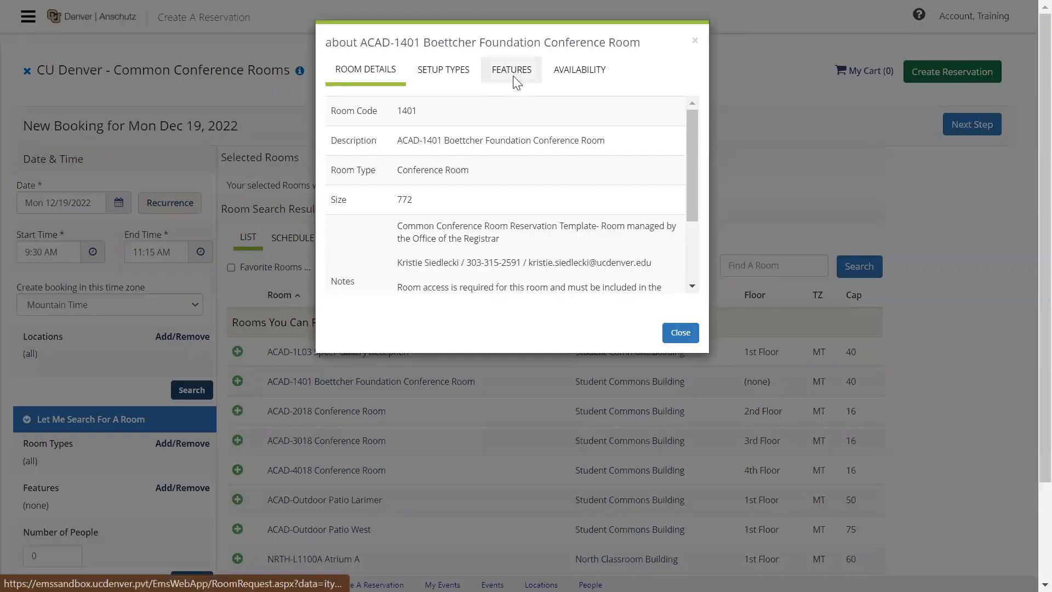
{"action": "left_click", "coordinate": [513, 78]}
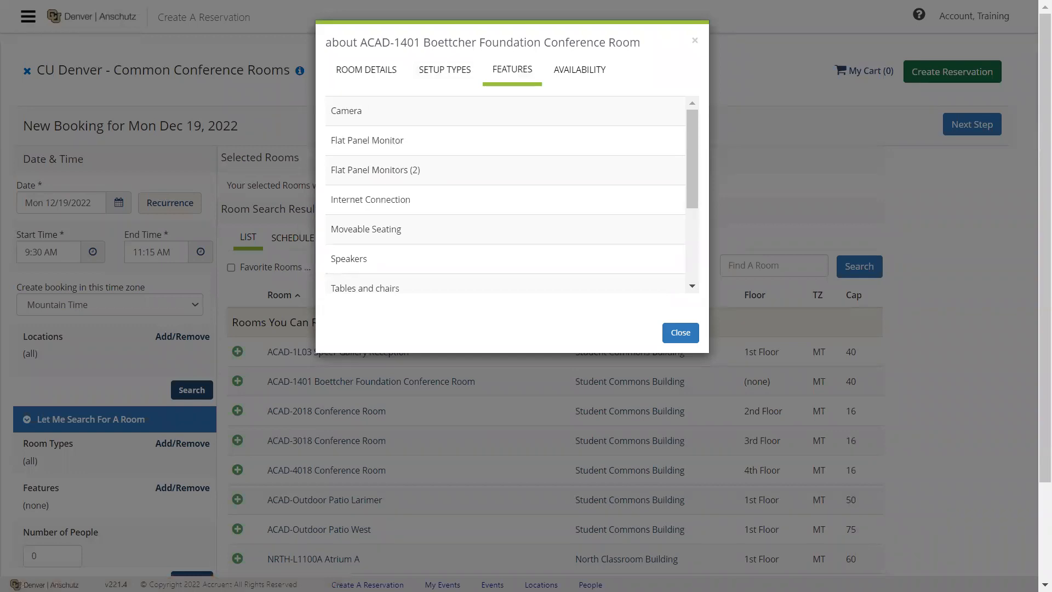
{"action": "scroll", "coordinate": [478, 251], "scroll_direction": "down", "scroll_amount": 3}
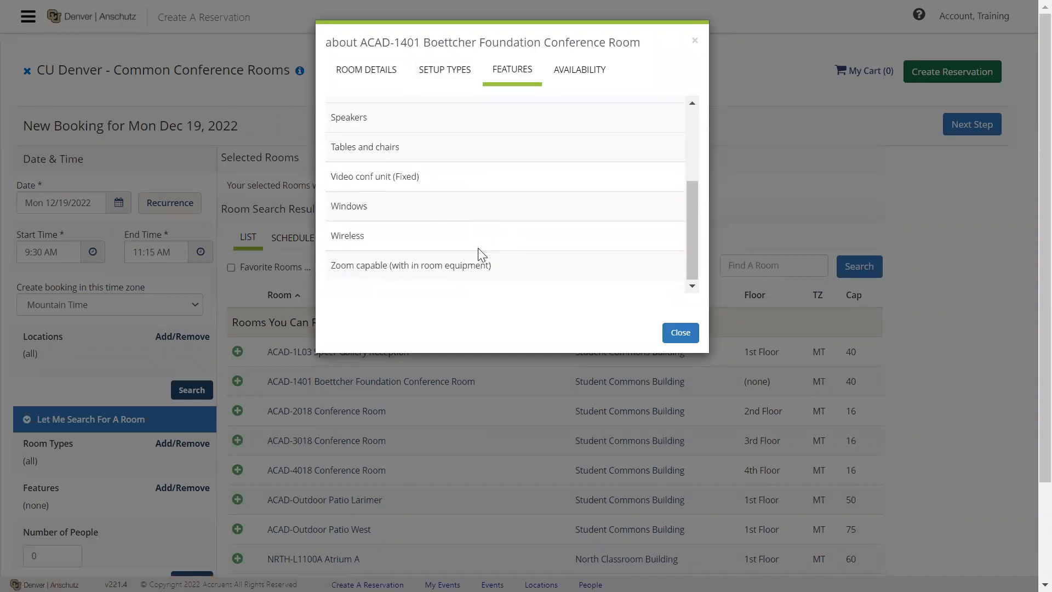
{"action": "left_click", "coordinate": [681, 333]}
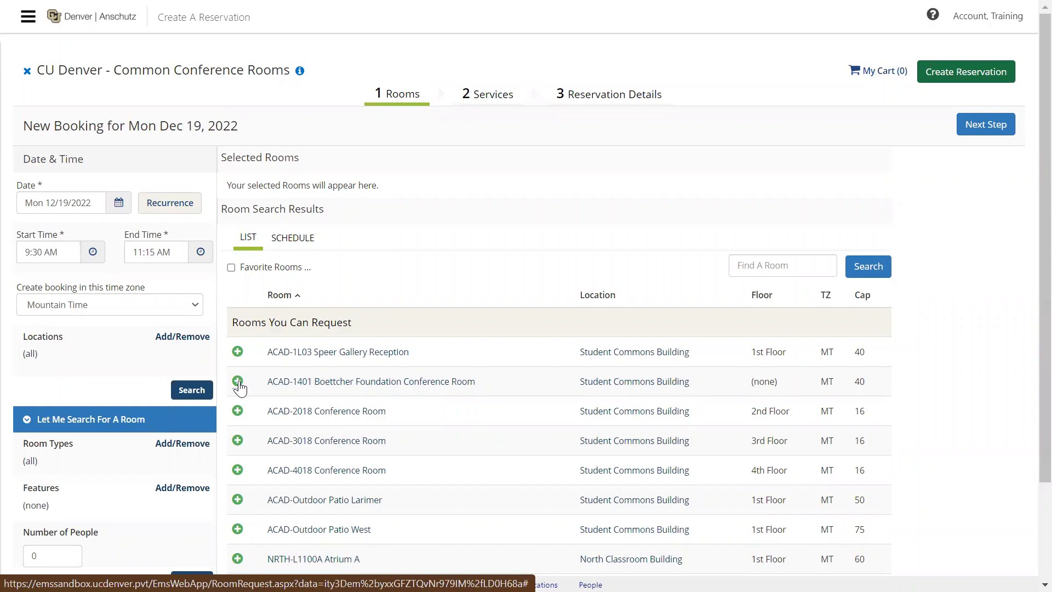
Step: Add the ACAD-1401 Boettcher Foundation Conference Room to the booking for 15 attendees and acknowledge the room notice
{"action": "left_click", "coordinate": [237, 382]}
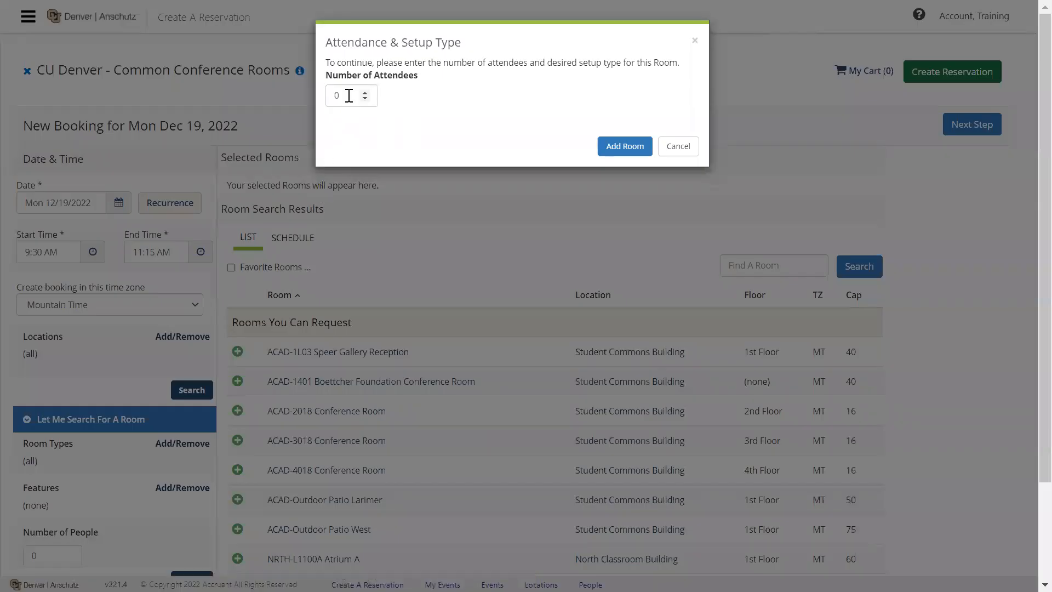
{"action": "left_click_drag", "start_coordinate": [349, 96], "coordinate": [322, 98]}
{"action": "type", "text": "15"}
{"action": "left_click", "coordinate": [638, 146]}
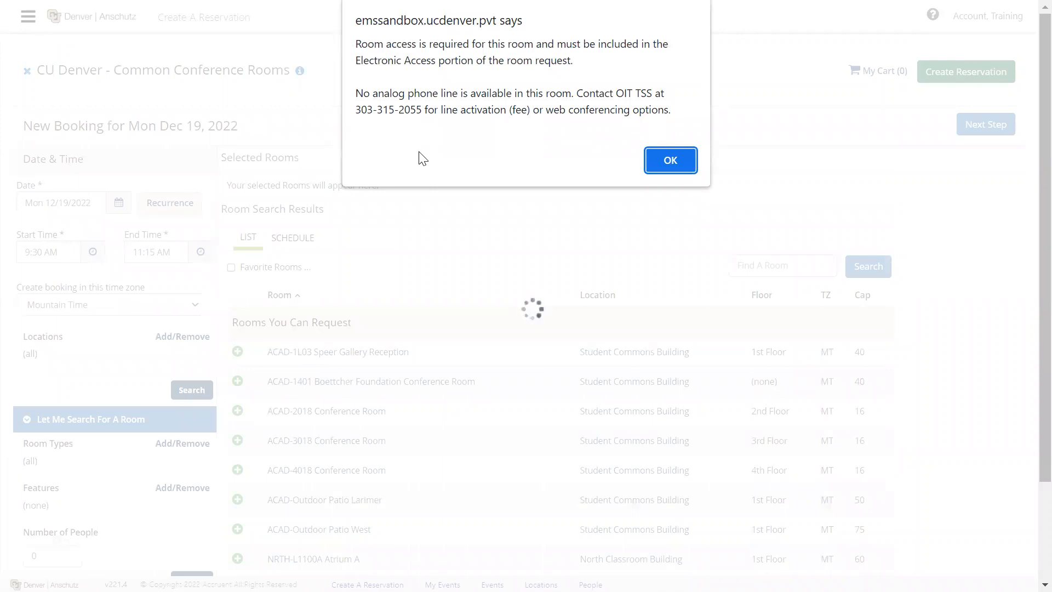
{"action": "left_click", "coordinate": [664, 164]}
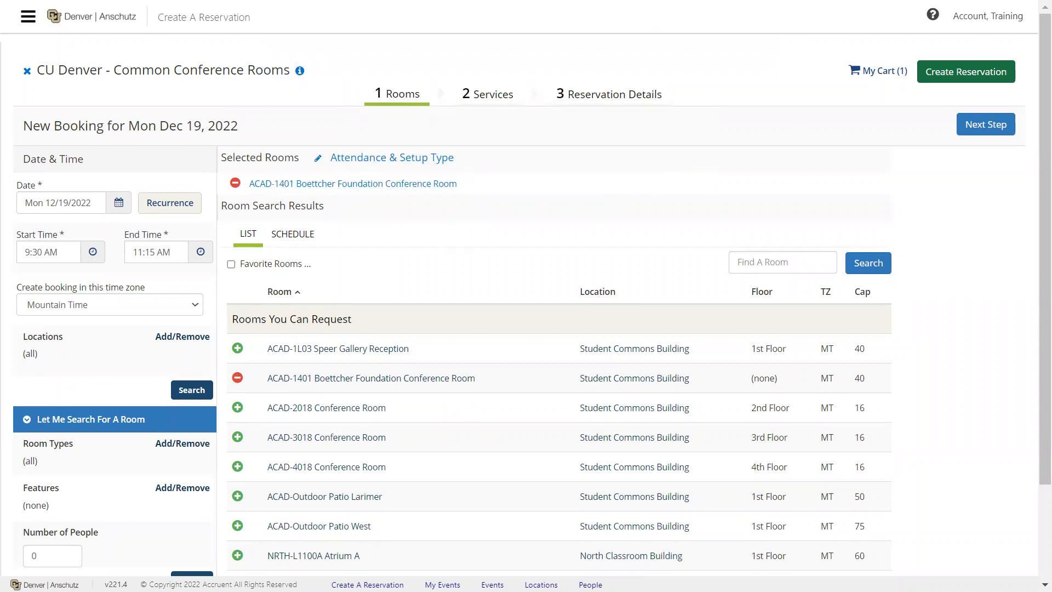
Step: Proceed to the reservation's services and enter "n/a" as the course number for the AV equipment
{"action": "left_click", "coordinate": [1003, 125]}
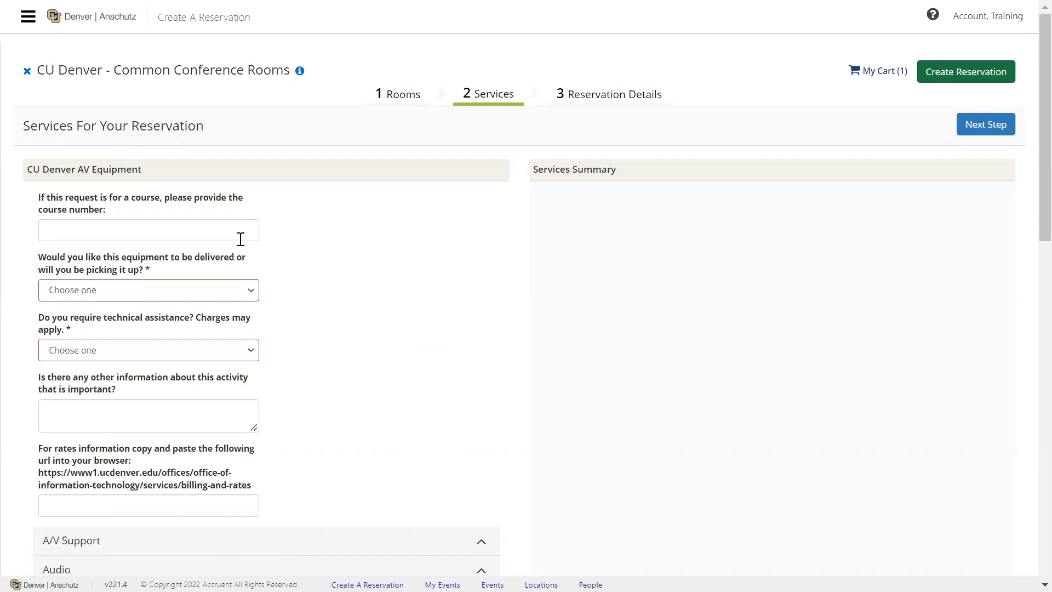
{"action": "left_click", "coordinate": [215, 228]}
{"action": "type", "text": "n/a"}
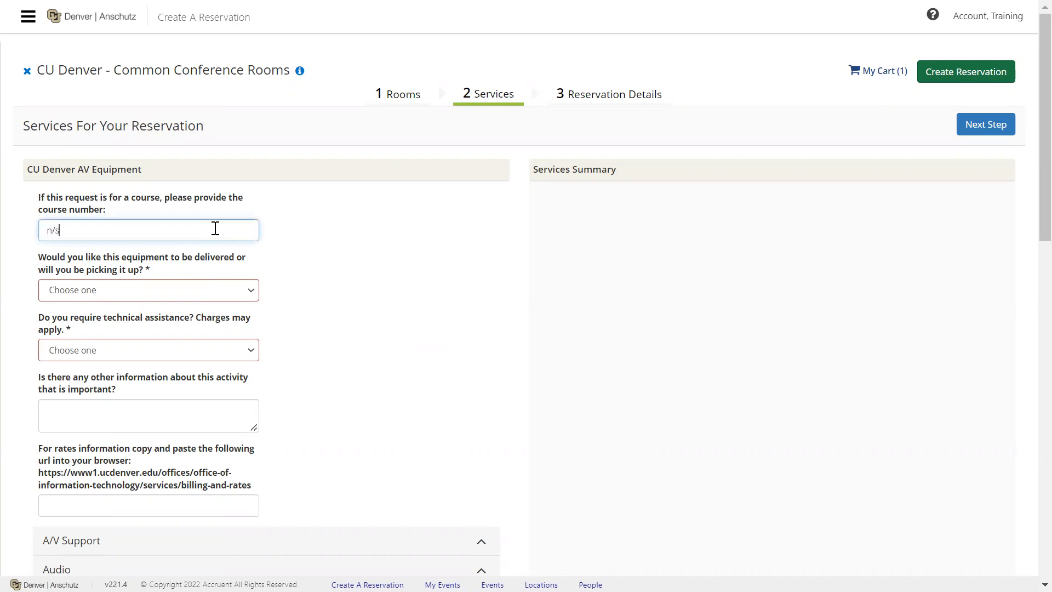
{"action": "key", "text": "BackSpace"}
{"action": "key", "text": "BackSpace"}
{"action": "type", "text": "a"}
{"action": "key", "text": "BackSpace"}
{"action": "type", "text": "/a"}
Step: Choose "Please Deliver ($20 delivery charge)" for the AV equipment and answer Yes to requiring technical assistance
{"action": "left_click", "coordinate": [245, 290]}
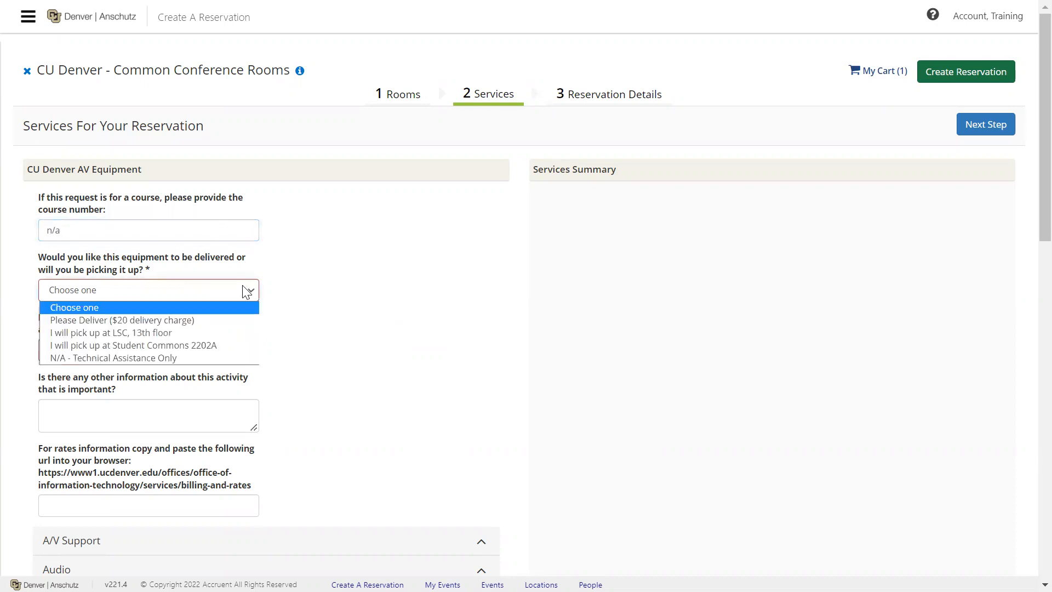
{"action": "left_click", "coordinate": [224, 320]}
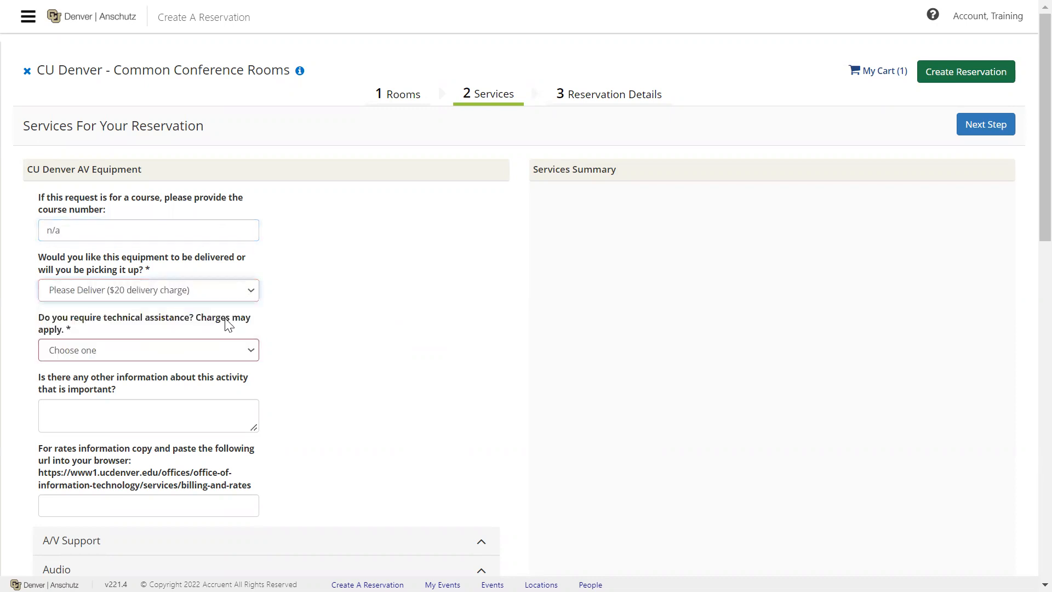
{"action": "left_click", "coordinate": [220, 355]}
{"action": "left_click", "coordinate": [206, 377]}
Step: Add the A/V Support service Technical Assistance and setup with the special instructions "Event will start at 10 am."
{"action": "scroll", "coordinate": [355, 345], "scroll_direction": "down", "scroll_amount": 3}
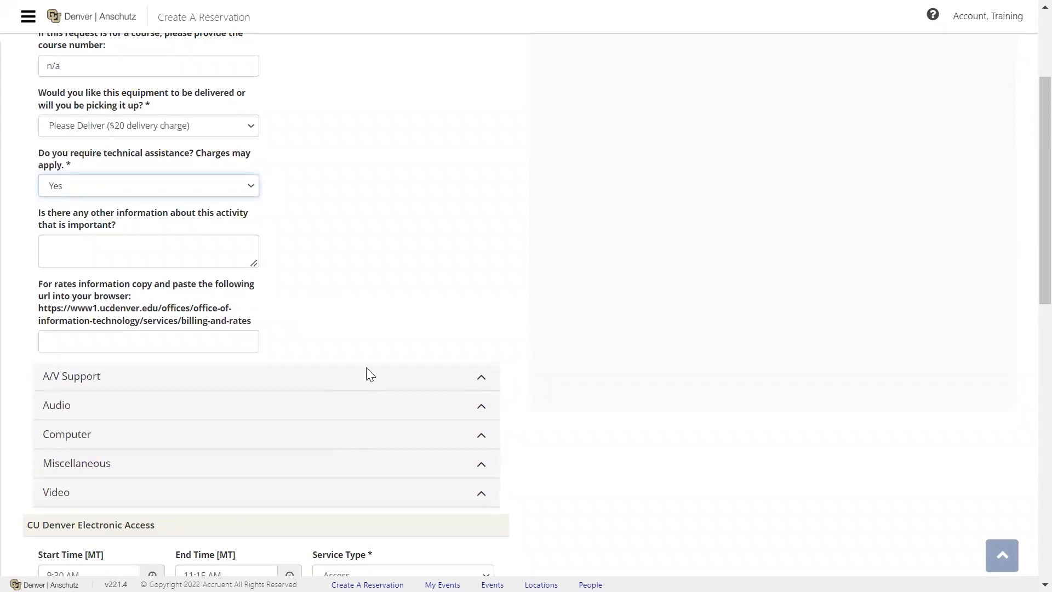
{"action": "left_click", "coordinate": [483, 382]}
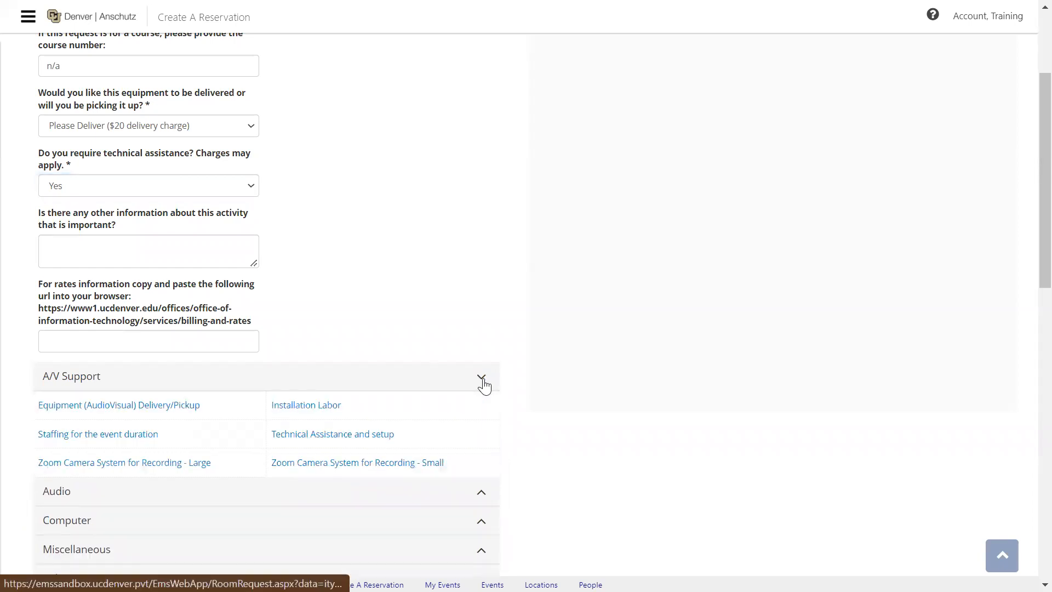
{"action": "left_click", "coordinate": [380, 439]}
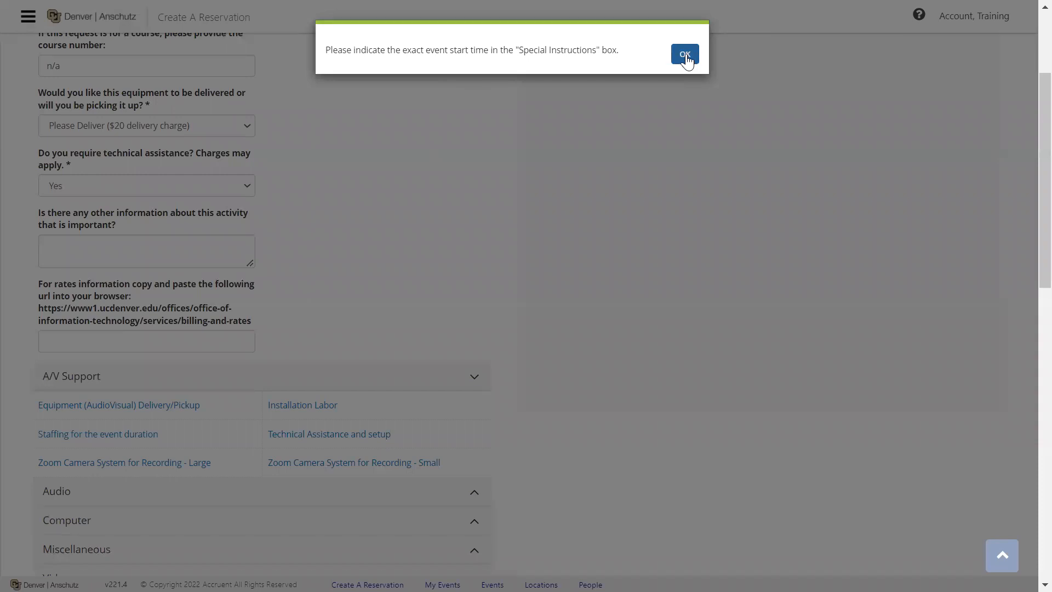
{"action": "left_click", "coordinate": [687, 61]}
{"action": "type", "text": "Event will start at 10 am."}
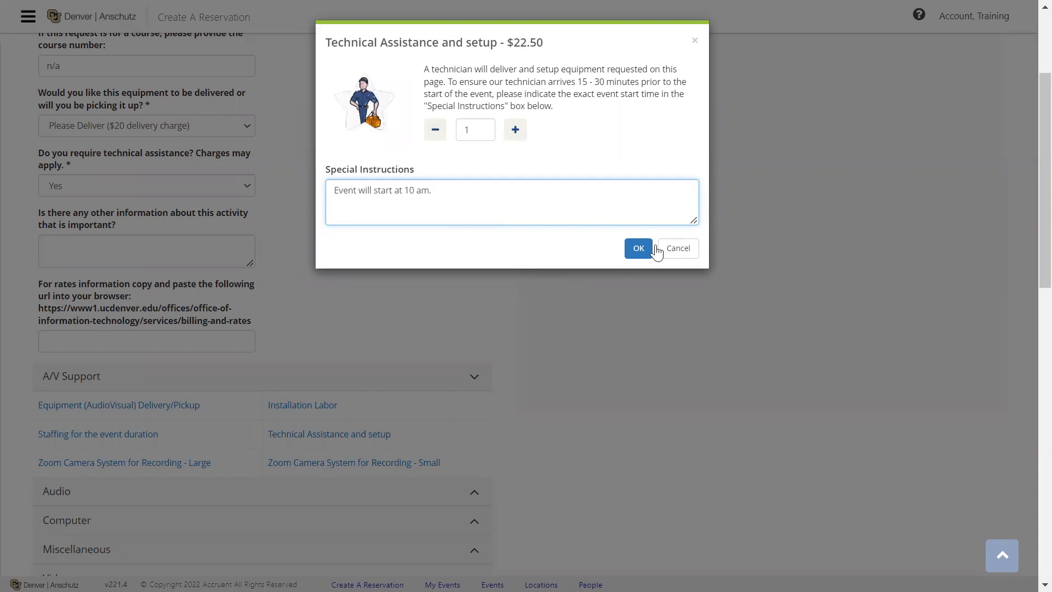
{"action": "left_click", "coordinate": [637, 248]}
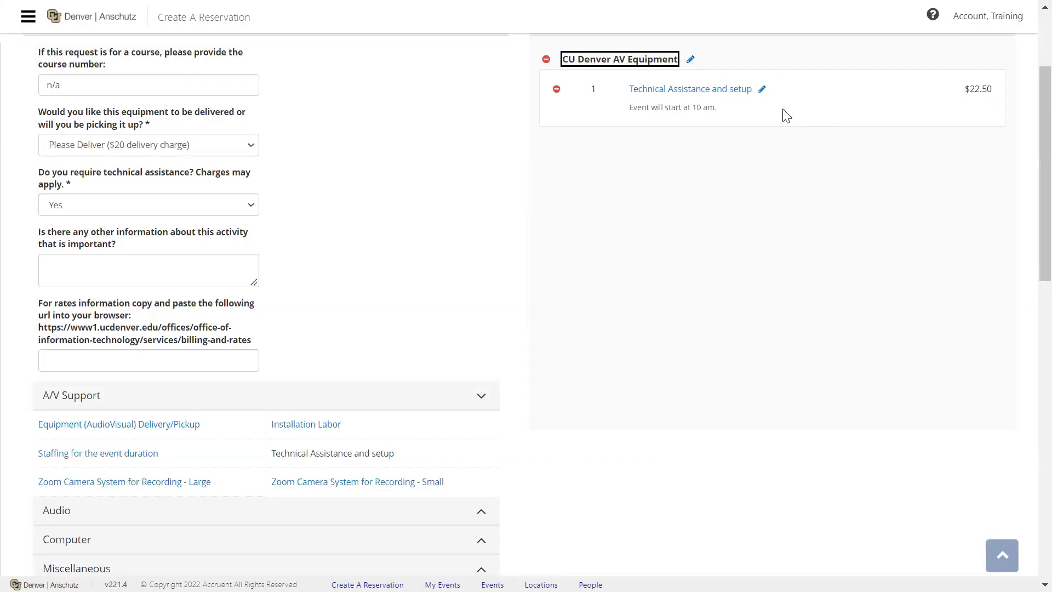
Step: Add one Laptop PC from the Computer equipment with the special instructions "Please help set up laptop for presentation."
{"action": "scroll", "coordinate": [773, 120], "scroll_direction": "up", "scroll_amount": 2}
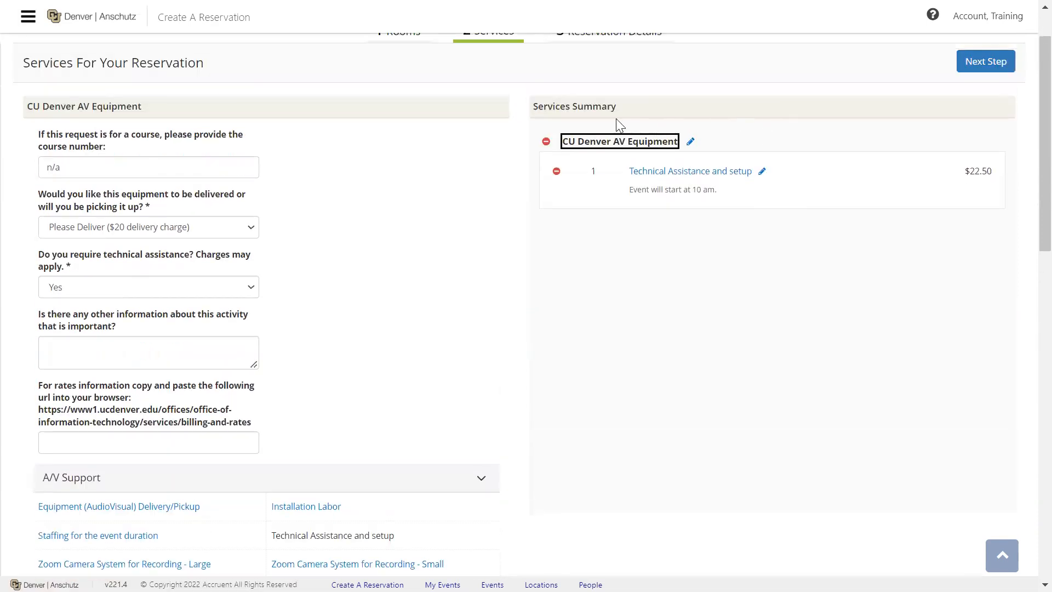
{"action": "scroll", "coordinate": [229, 392], "scroll_direction": "down", "scroll_amount": 5}
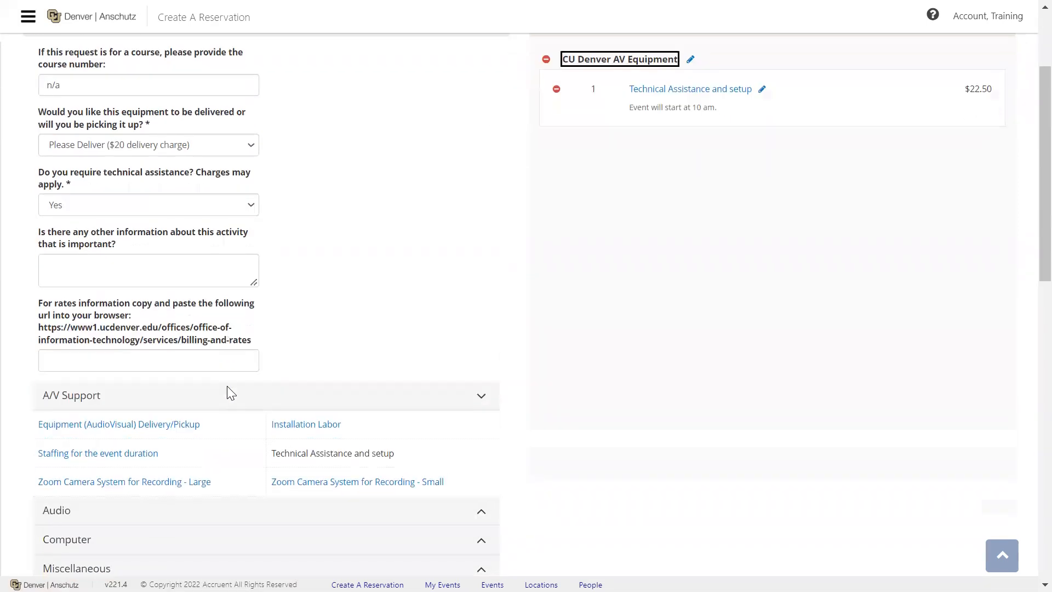
{"action": "left_click", "coordinate": [482, 381]}
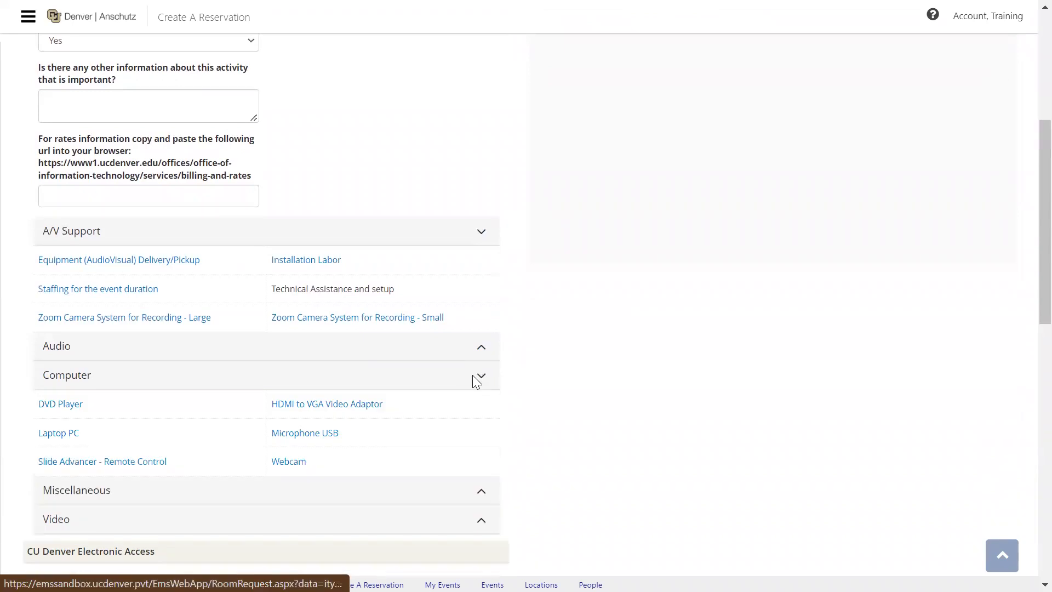
{"action": "left_click", "coordinate": [75, 440]}
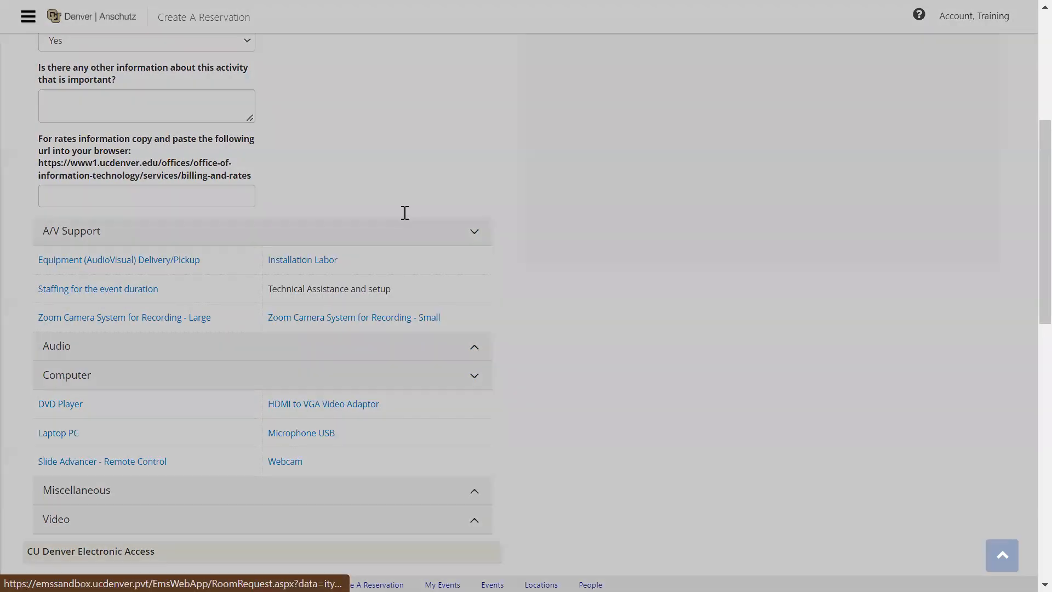
{"action": "type", "text": "Pl"}
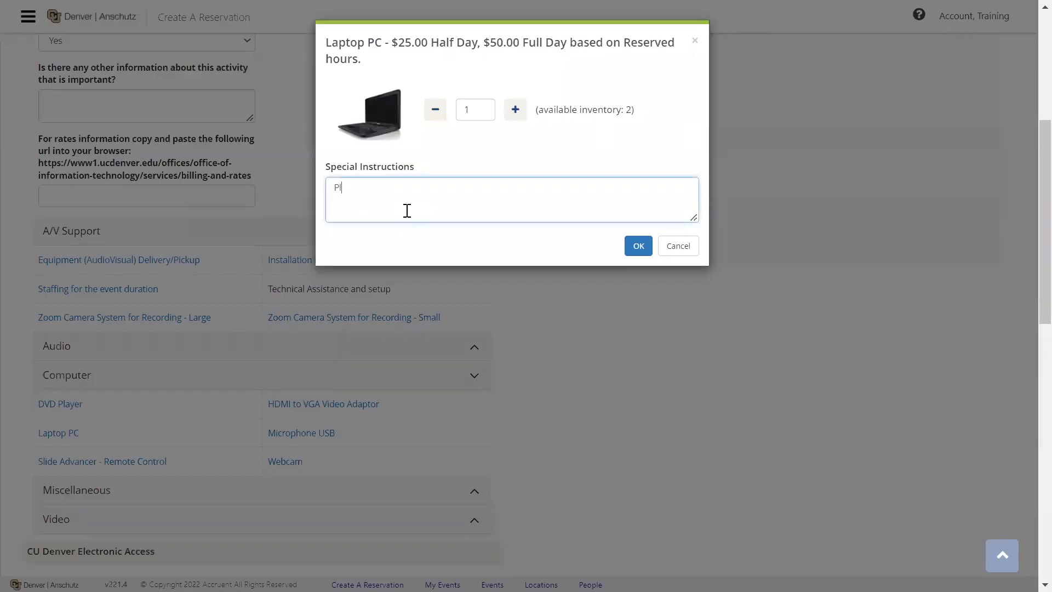
{"action": "type", "text": "ease help set up laptop for presentation."}
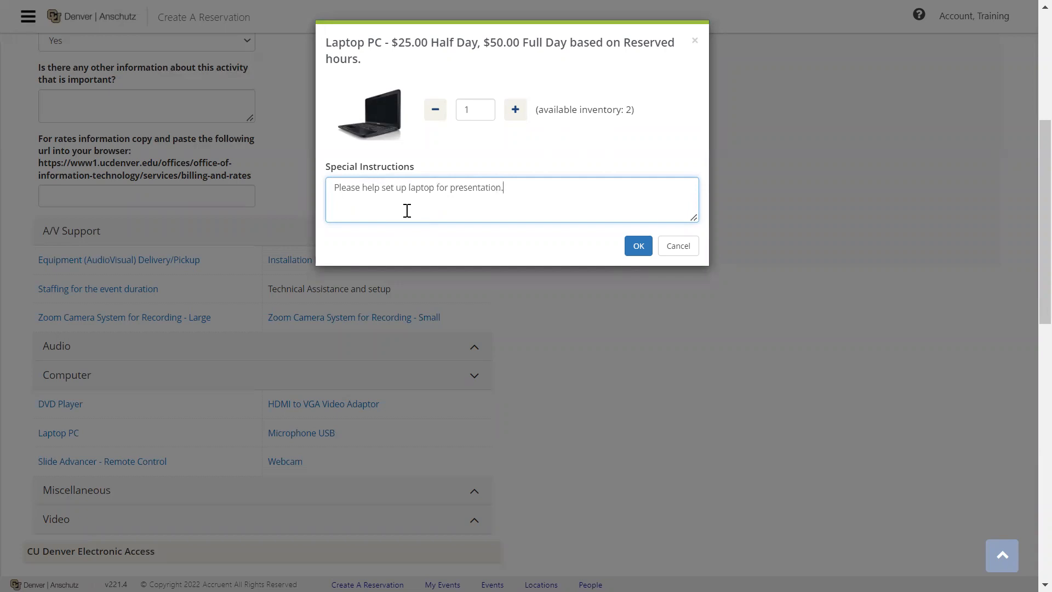
{"action": "left_click", "coordinate": [632, 253]}
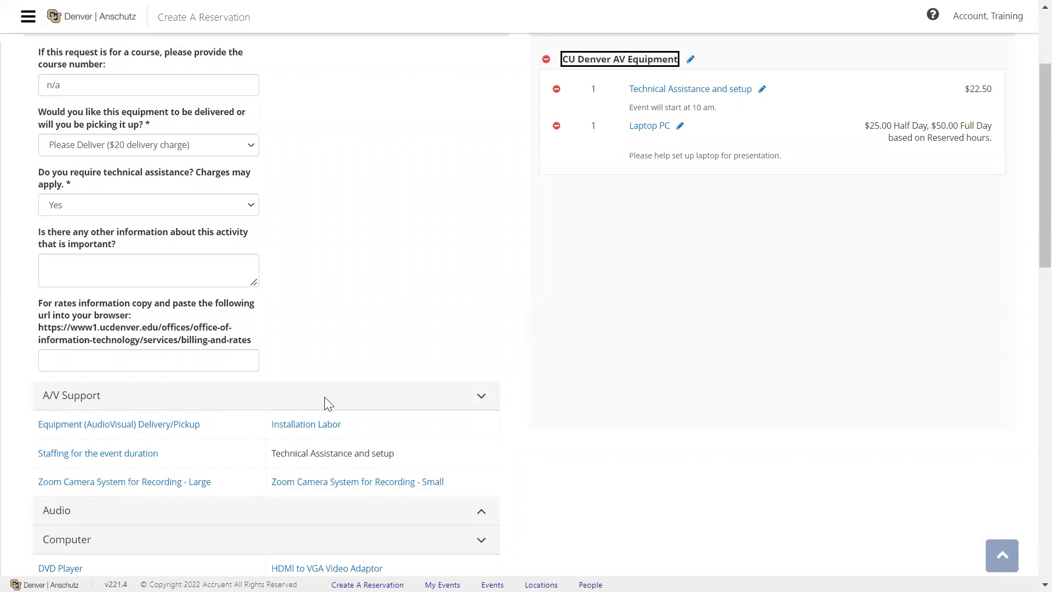
Step: Add a Room Access request under CU Denver Electronic Access with the special instructions "Please unlock room at 9:30 am."
{"action": "scroll", "coordinate": [325, 403], "scroll_direction": "down", "scroll_amount": 2}
{"action": "scroll", "coordinate": [325, 404], "scroll_direction": "down", "scroll_amount": 5}
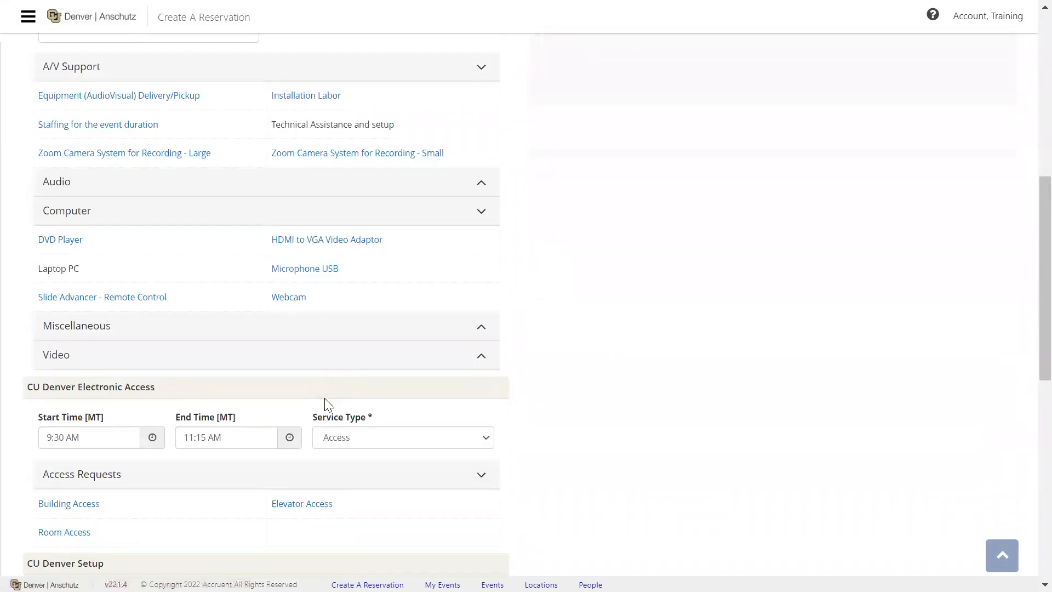
{"action": "scroll", "coordinate": [320, 369], "scroll_direction": "down", "scroll_amount": 2}
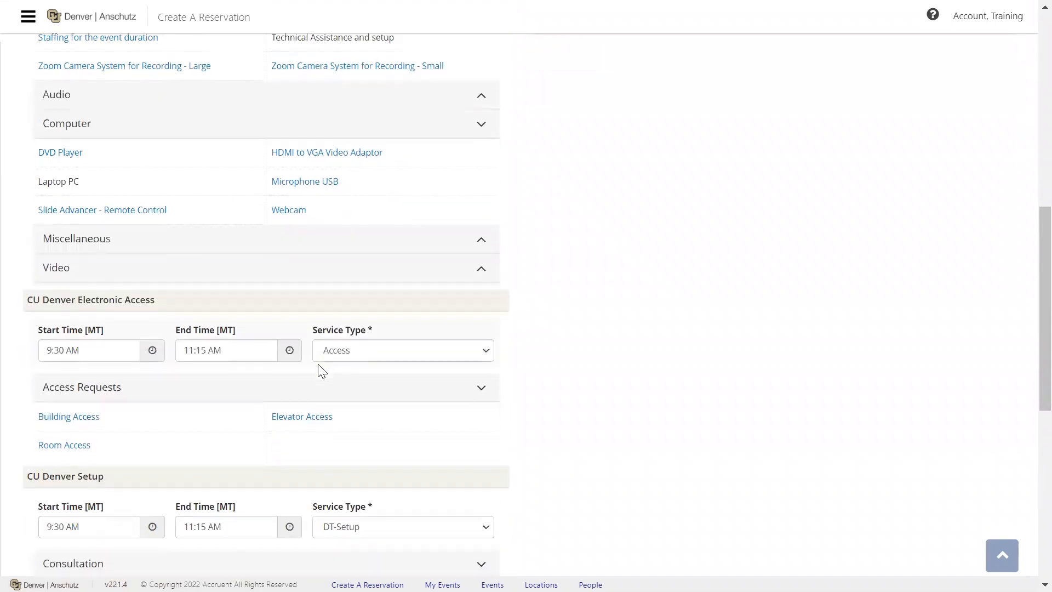
{"action": "scroll", "coordinate": [321, 371], "scroll_direction": "down", "scroll_amount": 2}
{"action": "left_click", "coordinate": [80, 374]}
{"action": "type", "text": "Please unlock room at 9:30 am."}
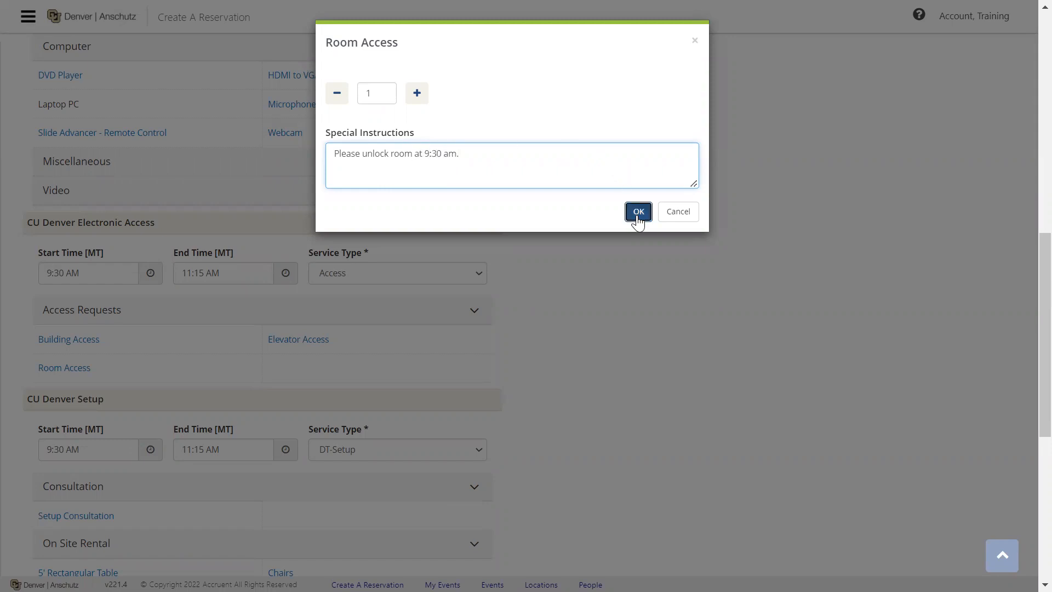
{"action": "left_click", "coordinate": [637, 213]}
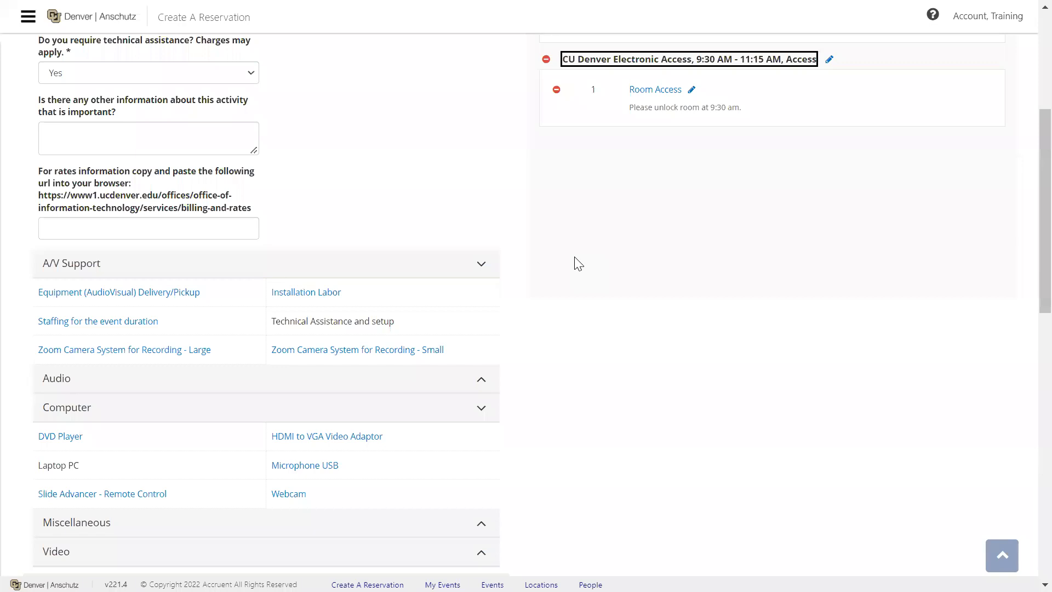
{"action": "scroll", "coordinate": [423, 414], "scroll_direction": "down", "scroll_amount": 6}
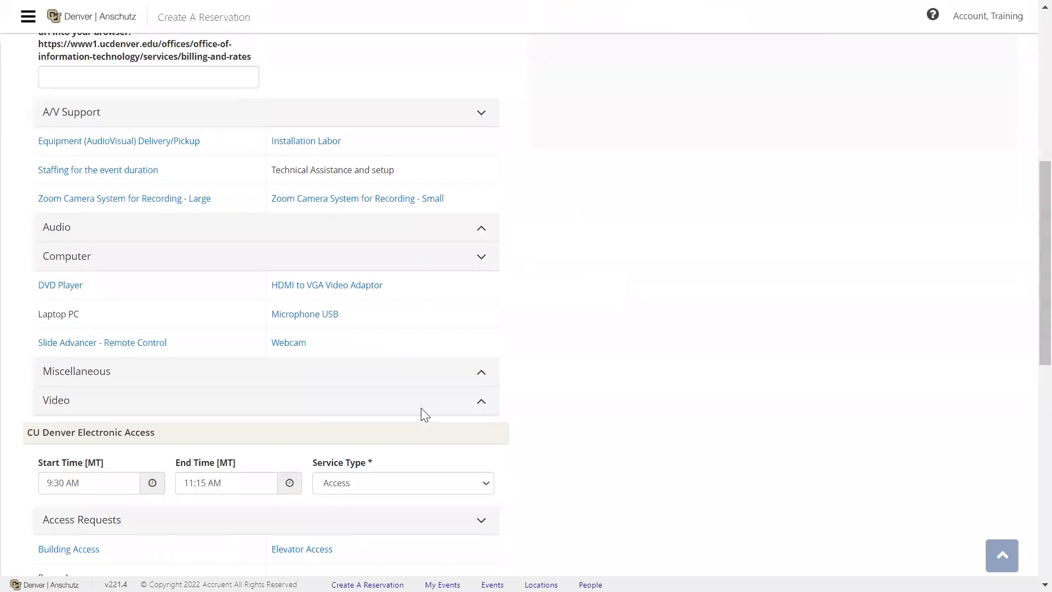
Step: Fill in the SpeedType number under Billing Information and continue to the Reservation Details
{"action": "scroll", "coordinate": [421, 408], "scroll_direction": "down", "scroll_amount": 6}
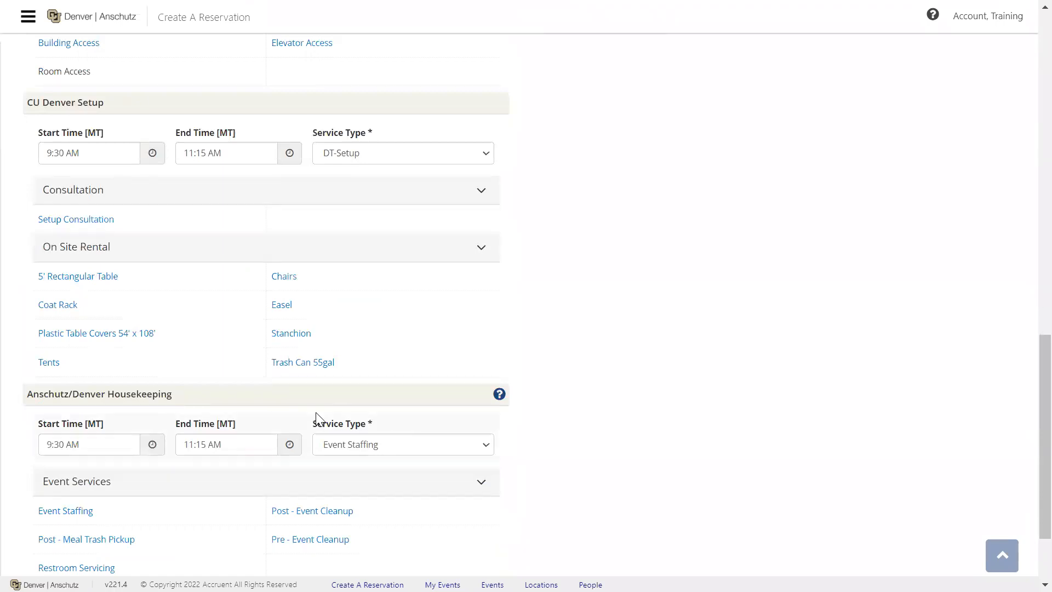
{"action": "scroll", "coordinate": [316, 419], "scroll_direction": "down", "scroll_amount": 1}
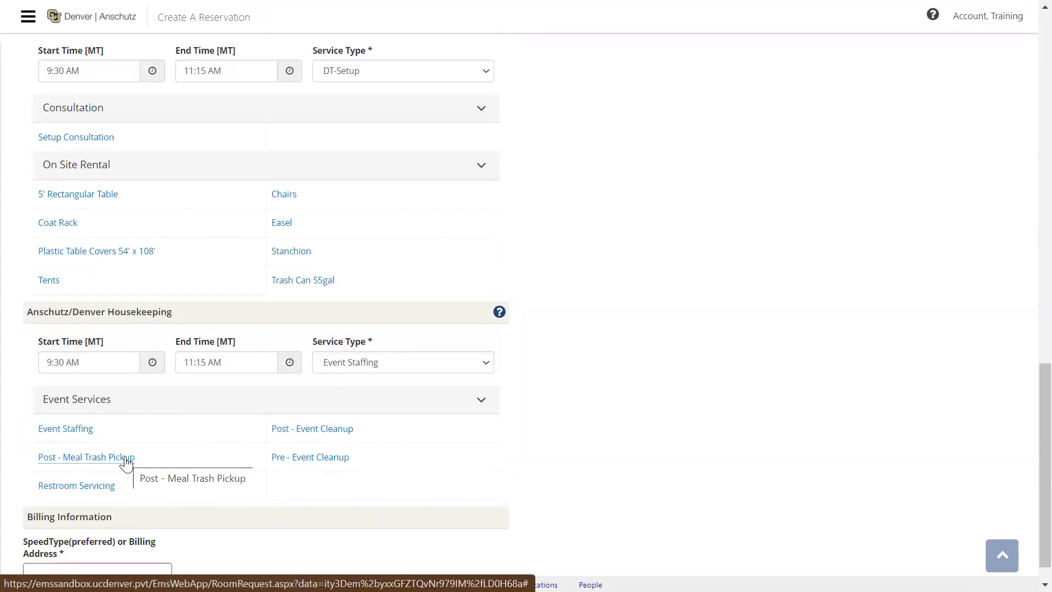
{"action": "scroll", "coordinate": [617, 390], "scroll_direction": "down", "scroll_amount": 1}
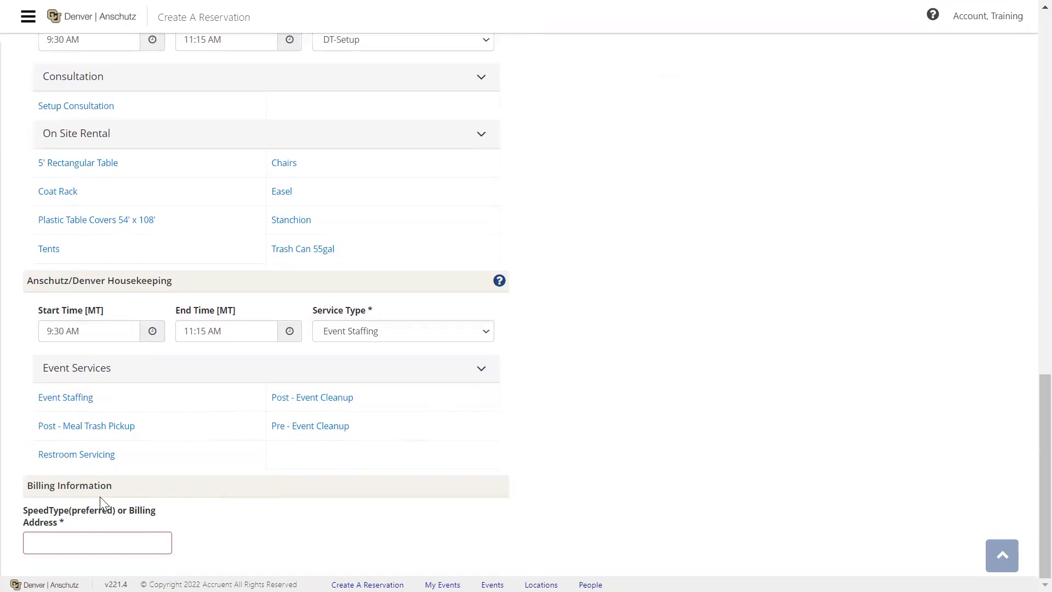
{"action": "left_click", "coordinate": [73, 540]}
{"action": "type", "text": "6100000"}
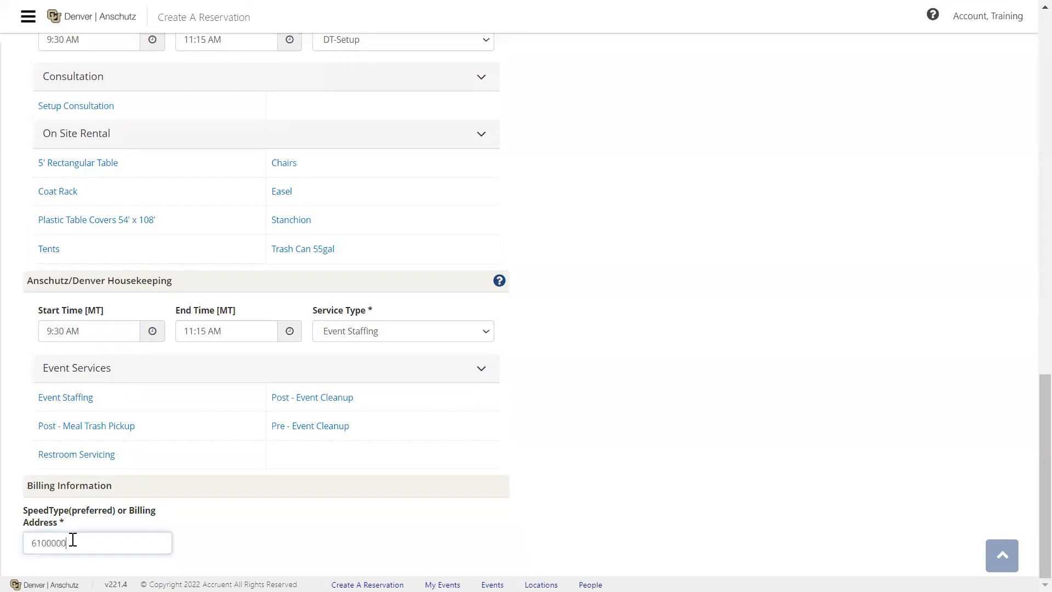
{"action": "left_click", "coordinate": [1007, 561]}
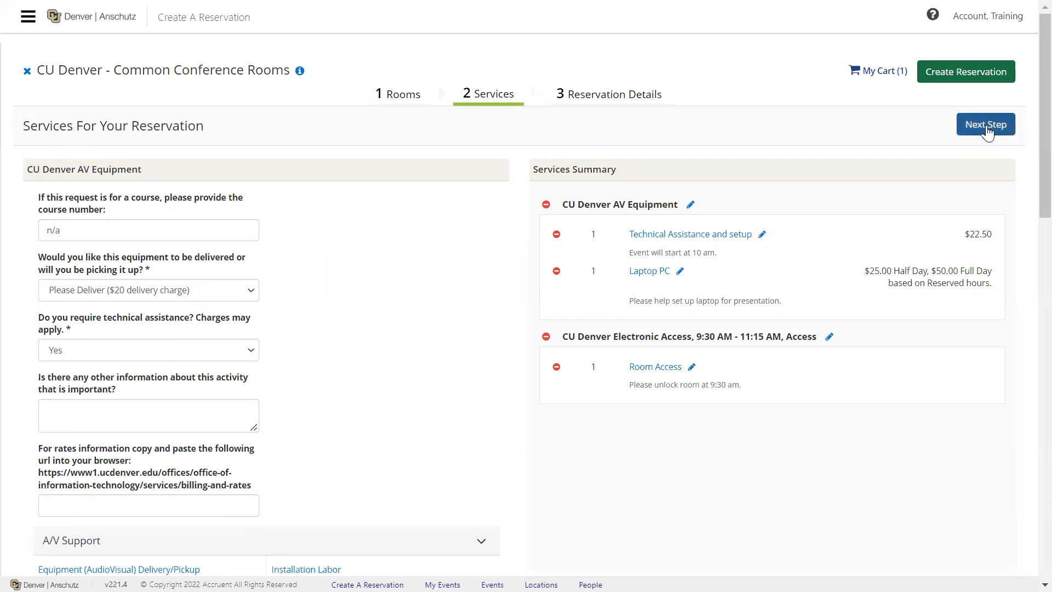
{"action": "left_click", "coordinate": [987, 125]}
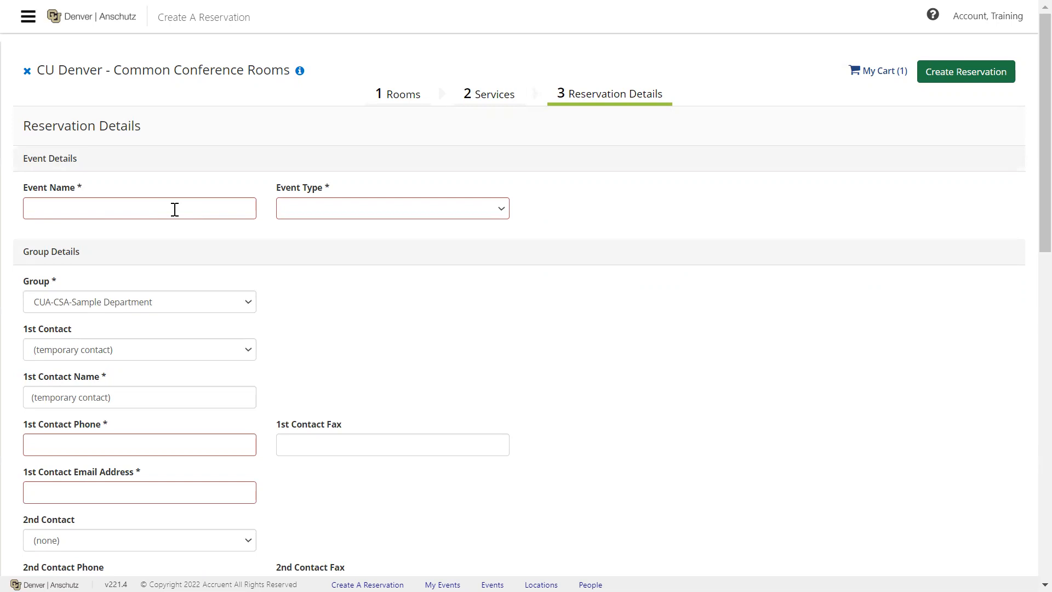
Step: Name the event "Sample Meeting" and set its event type to Meeting
{"action": "left_click", "coordinate": [175, 209]}
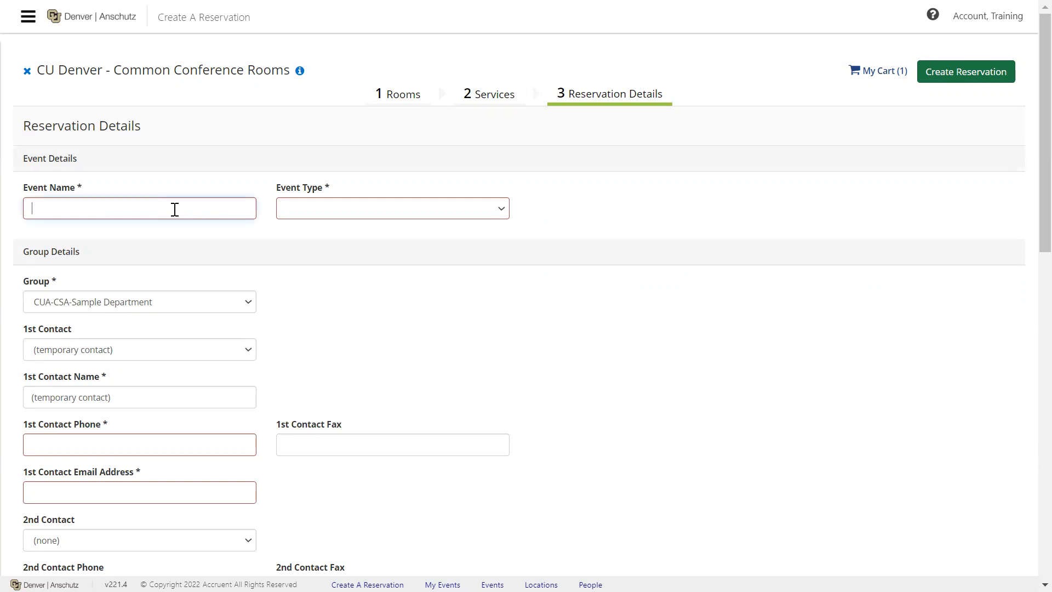
{"action": "type", "text": "Sample"}
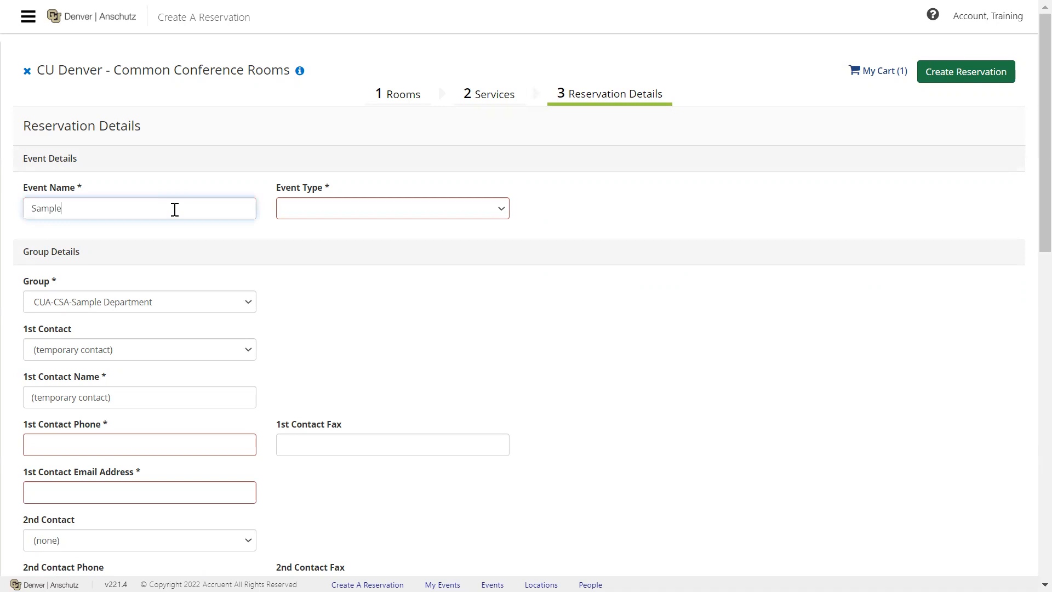
{"action": "type", "text": " Meeting"}
{"action": "key", "text": "Tab"}
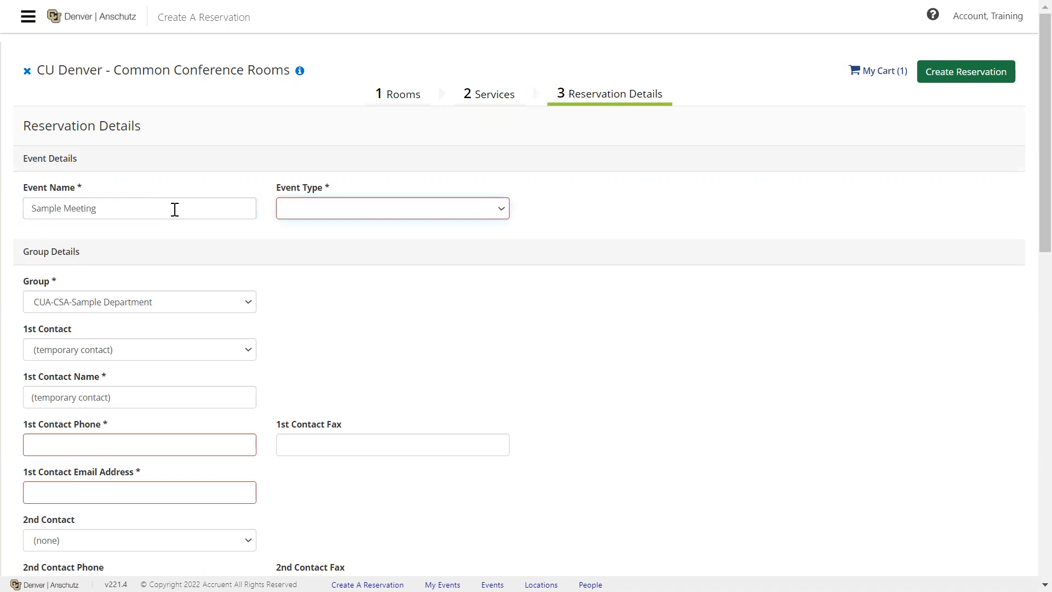
{"action": "left_click", "coordinate": [378, 211]}
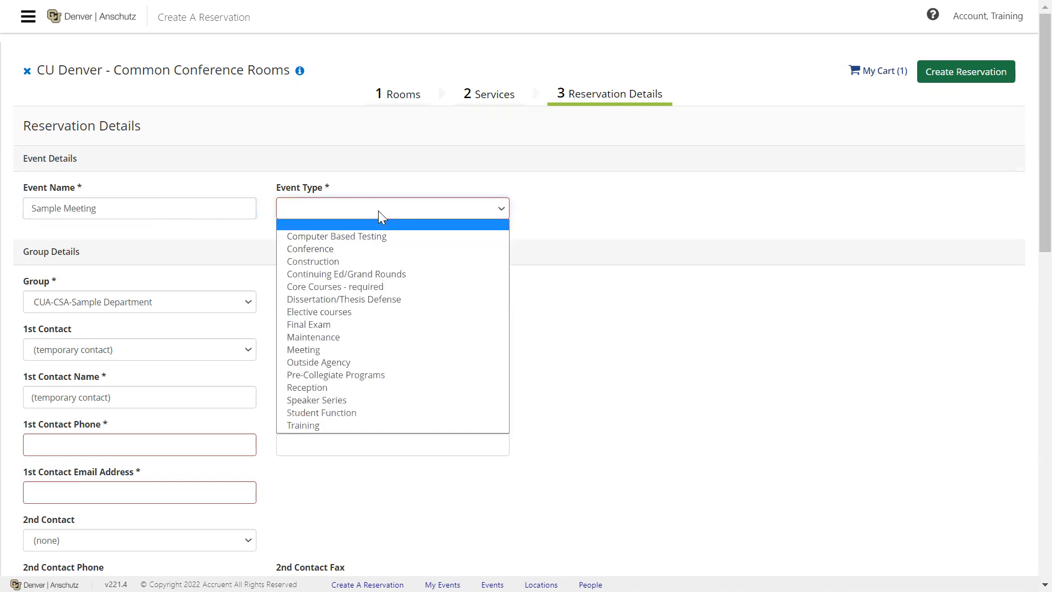
{"action": "left_click", "coordinate": [382, 351]}
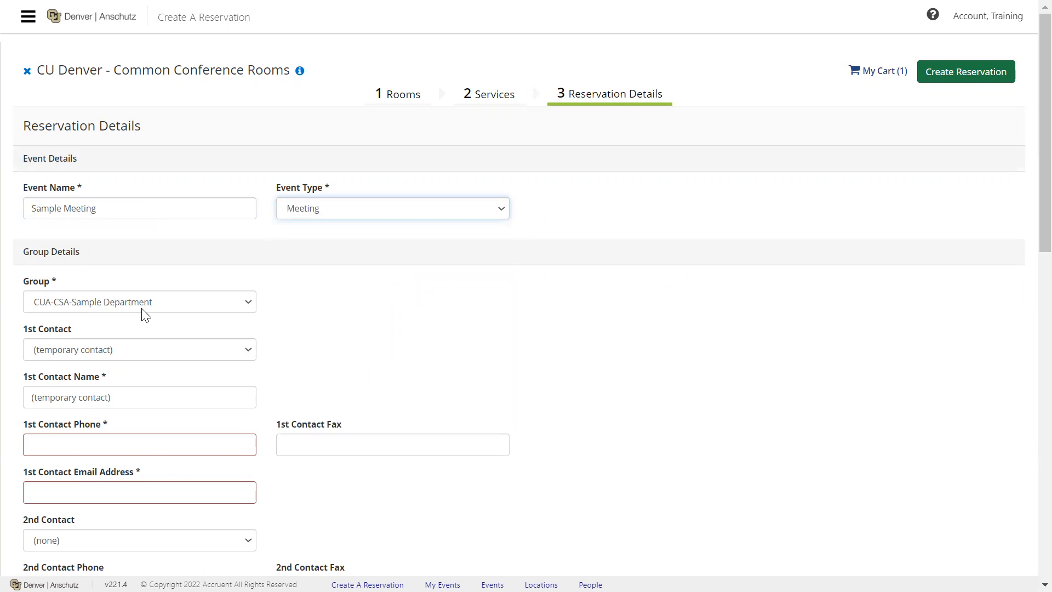
Step: Set the reservation's 1st Contact to Training Account in the Group Details
{"action": "left_click", "coordinate": [145, 351]}
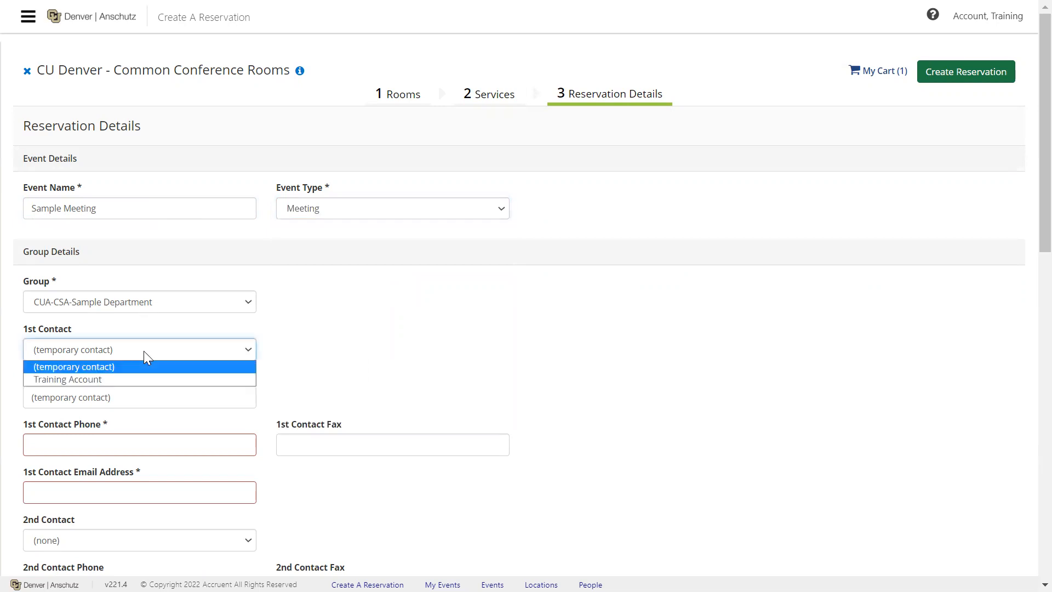
{"action": "left_click", "coordinate": [135, 380]}
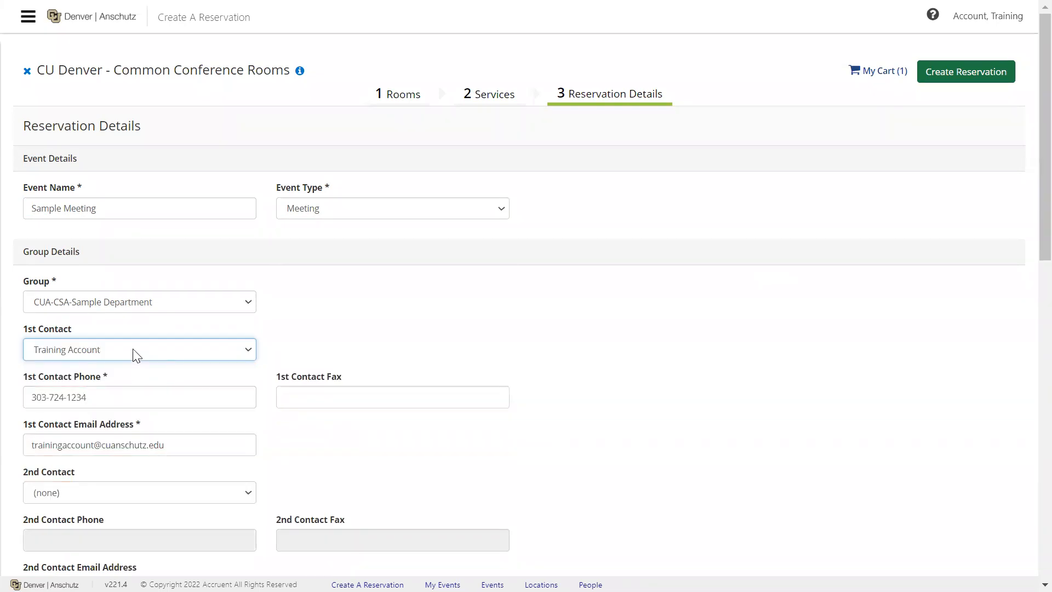
{"action": "left_click", "coordinate": [136, 355]}
{"action": "left_click", "coordinate": [129, 364]}
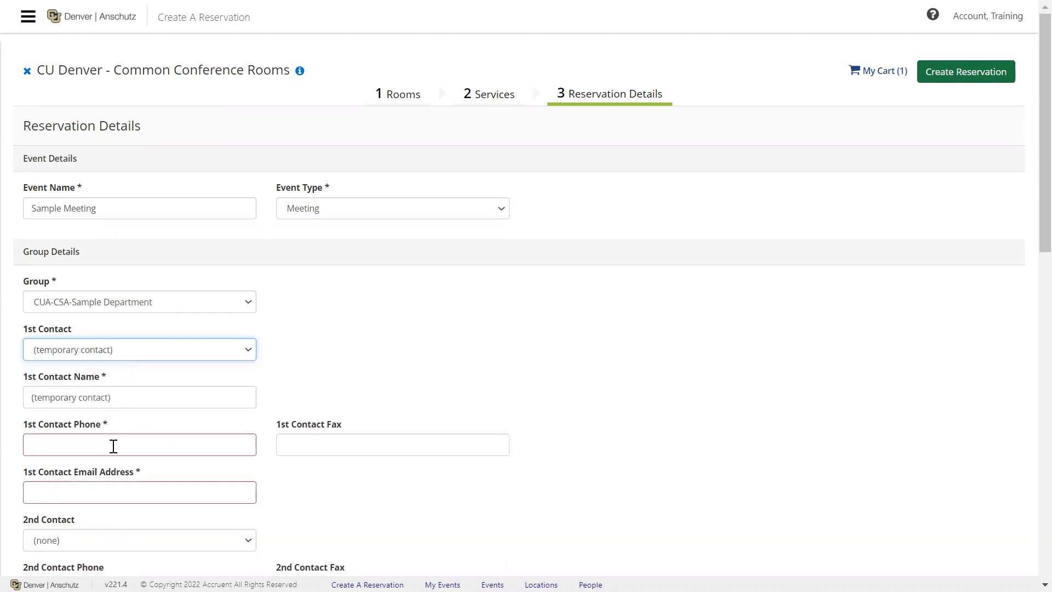
{"action": "left_click", "coordinate": [144, 352]}
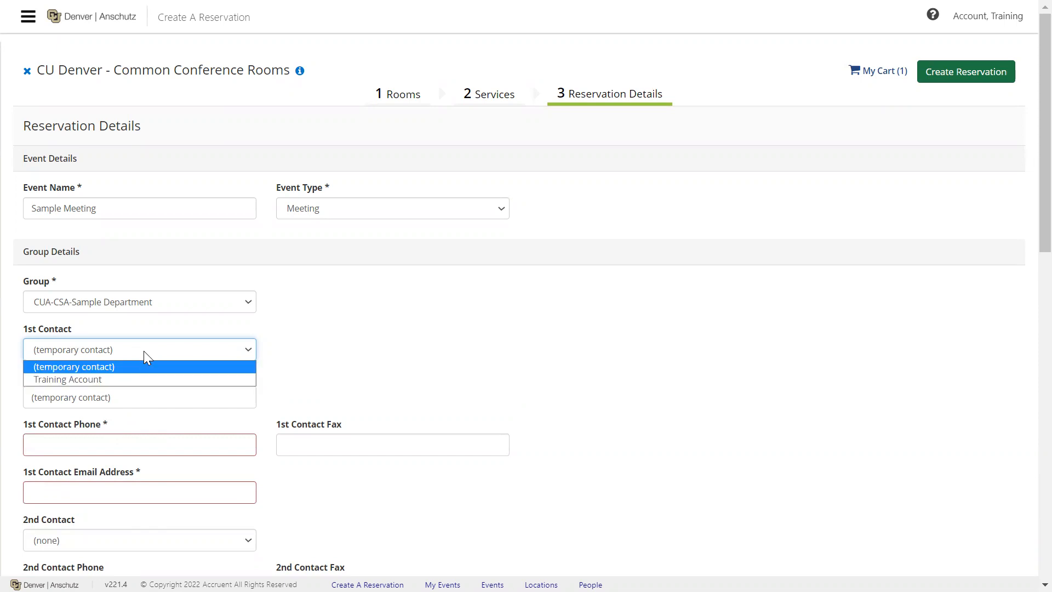
{"action": "left_click", "coordinate": [141, 380]}
Step: Answer "No, there will be no beverage or food" for serving food and Yes to certifying official CU Denver business
{"action": "scroll", "coordinate": [400, 387], "scroll_direction": "down", "scroll_amount": 5}
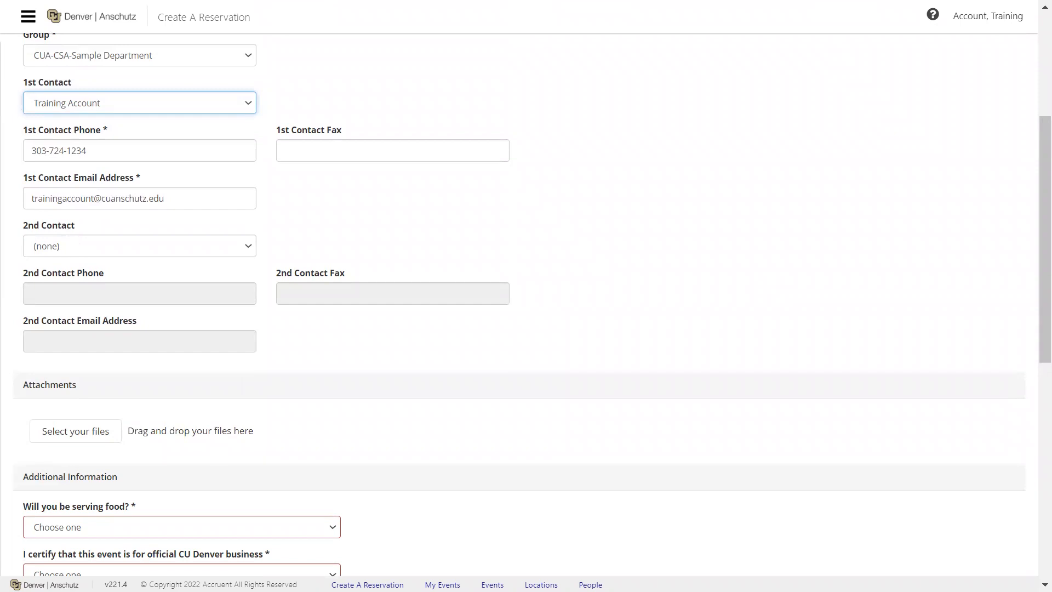
{"action": "scroll", "coordinate": [334, 414], "scroll_direction": "down", "scroll_amount": 5}
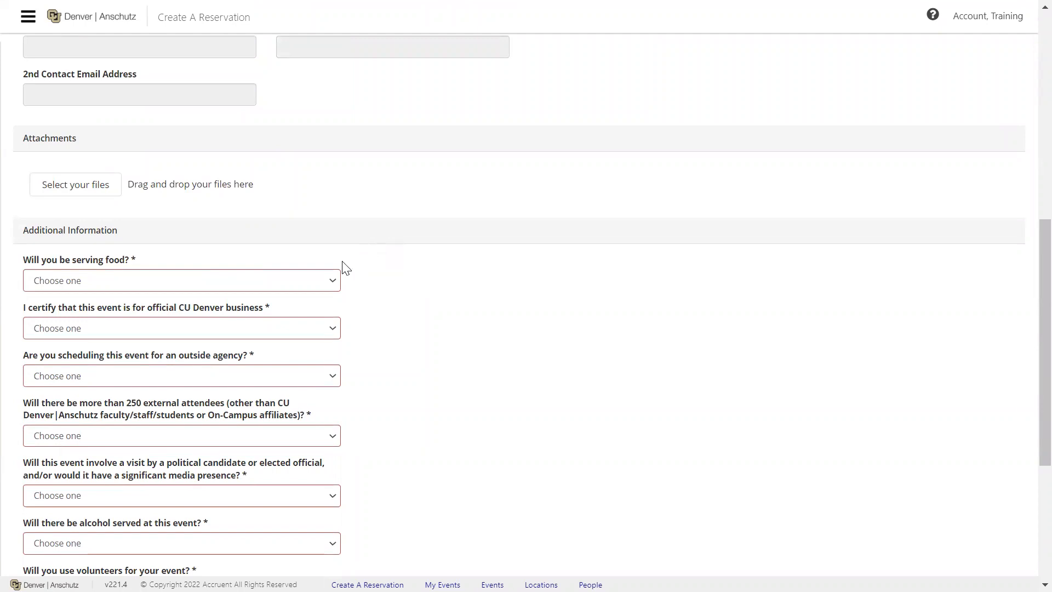
{"action": "left_click", "coordinate": [296, 288]}
{"action": "left_click", "coordinate": [283, 311]}
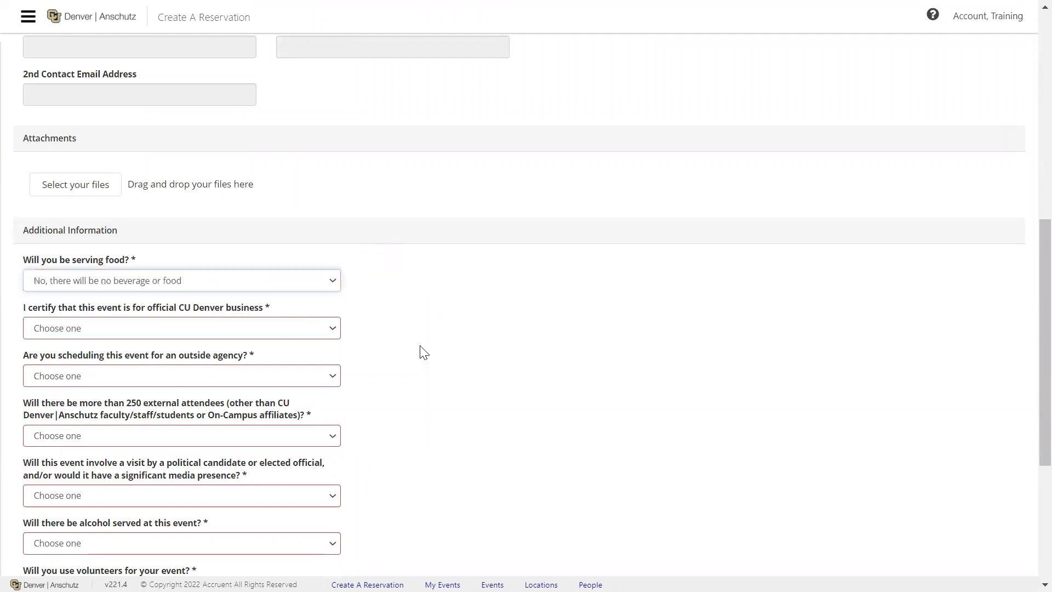
{"action": "key", "text": "y"}
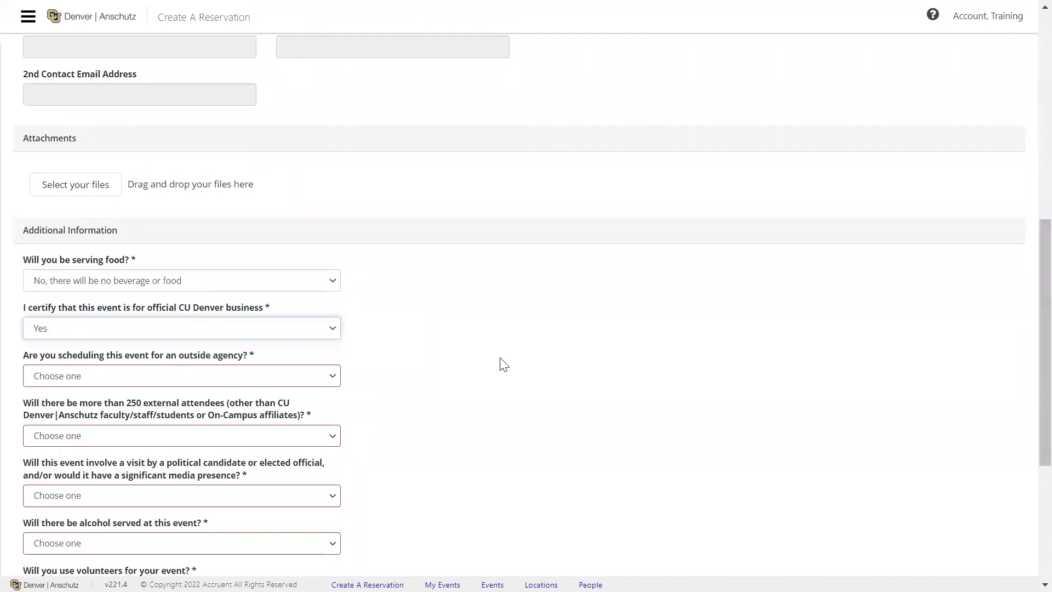
Step: Answer No to the outside agency, more than 250 external attendees, political candidate or media presence, and alcohol questions
{"action": "key", "text": "Tab"}
{"action": "key", "text": "n"}
{"action": "key", "text": "Tab"}
{"action": "key", "text": "n"}
{"action": "key", "text": "Tab"}
{"action": "key", "text": "n"}
{"action": "key", "text": "Tab"}
{"action": "key", "text": "n"}
Step: Answer No to the questions about volunteers, participating minors, and vendors or third party contractors
{"action": "scroll", "coordinate": [496, 357], "scroll_direction": "down", "scroll_amount": 3}
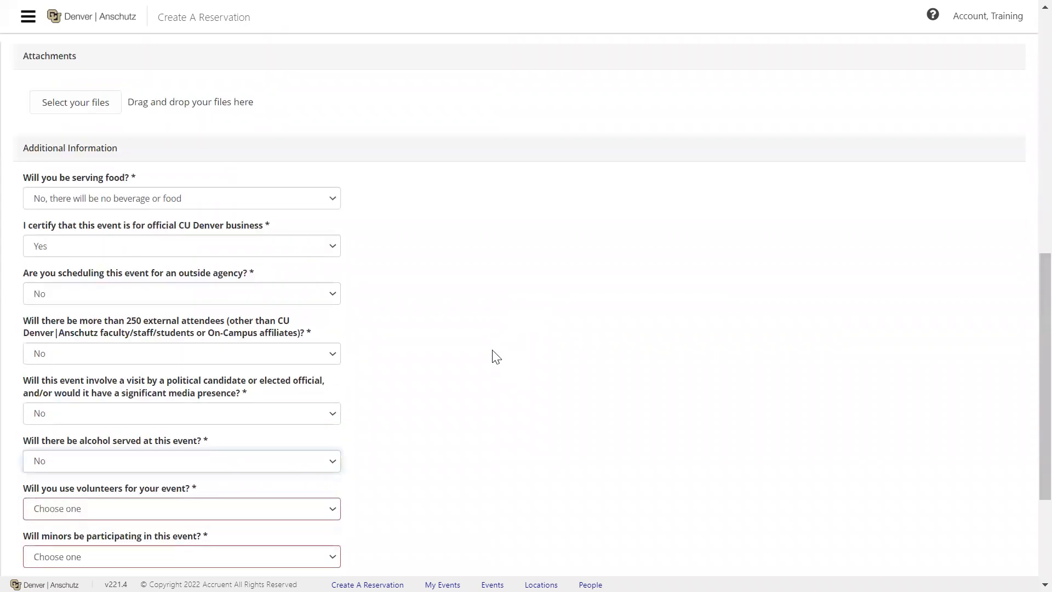
{"action": "key", "text": "Tab"}
{"action": "key", "text": "n"}
{"action": "key", "text": "Tab"}
{"action": "key", "text": "n"}
{"action": "key", "text": "Tab"}
{"action": "key", "text": "n"}
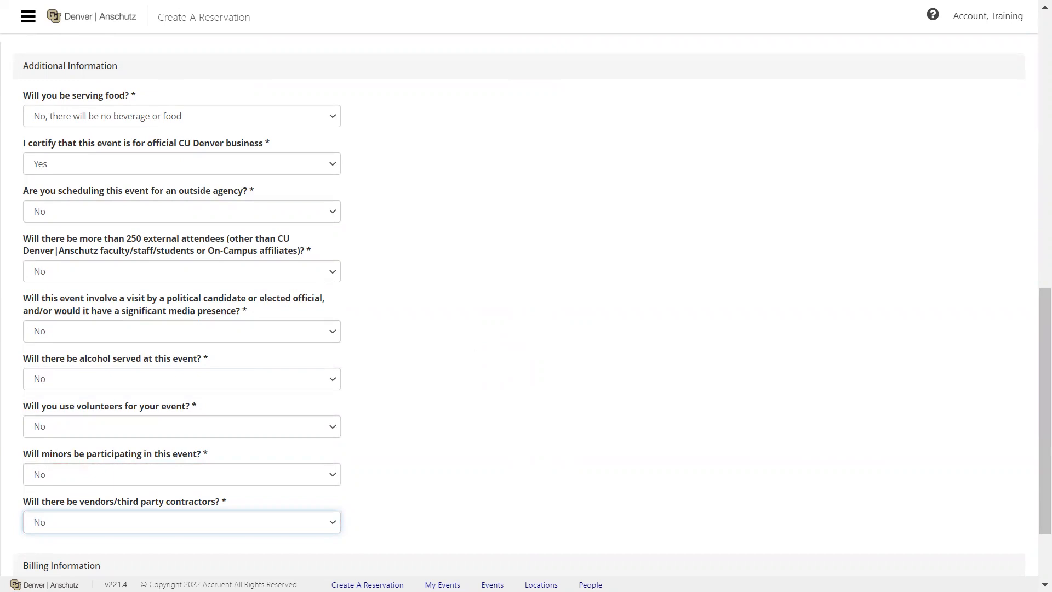
Step: Check the billing field, create the reservation and dismiss the submission notice
{"action": "scroll", "coordinate": [442, 348], "scroll_direction": "down", "scroll_amount": 2}
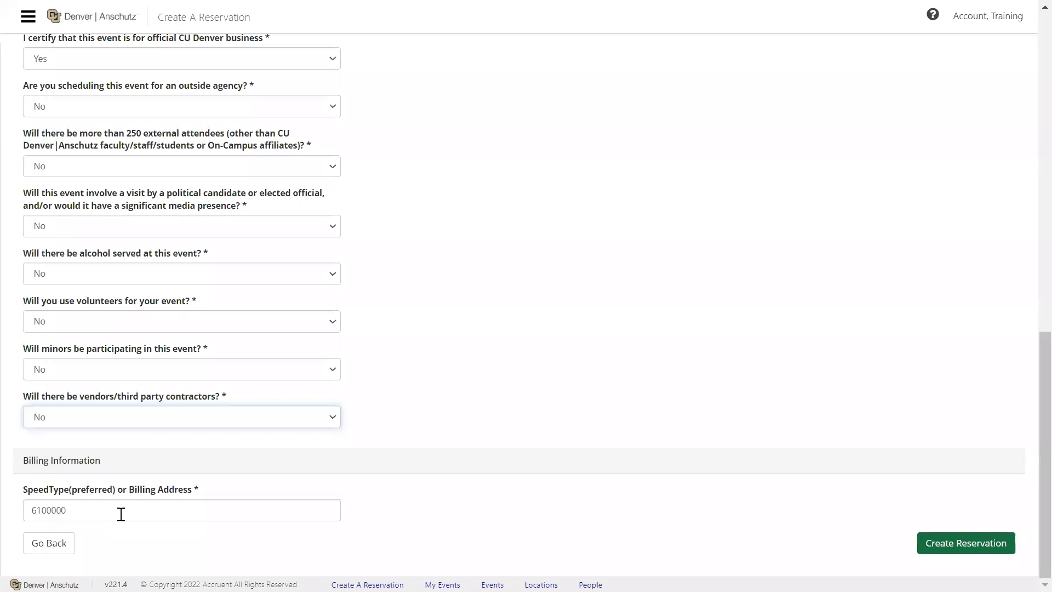
{"action": "left_click", "coordinate": [121, 514]}
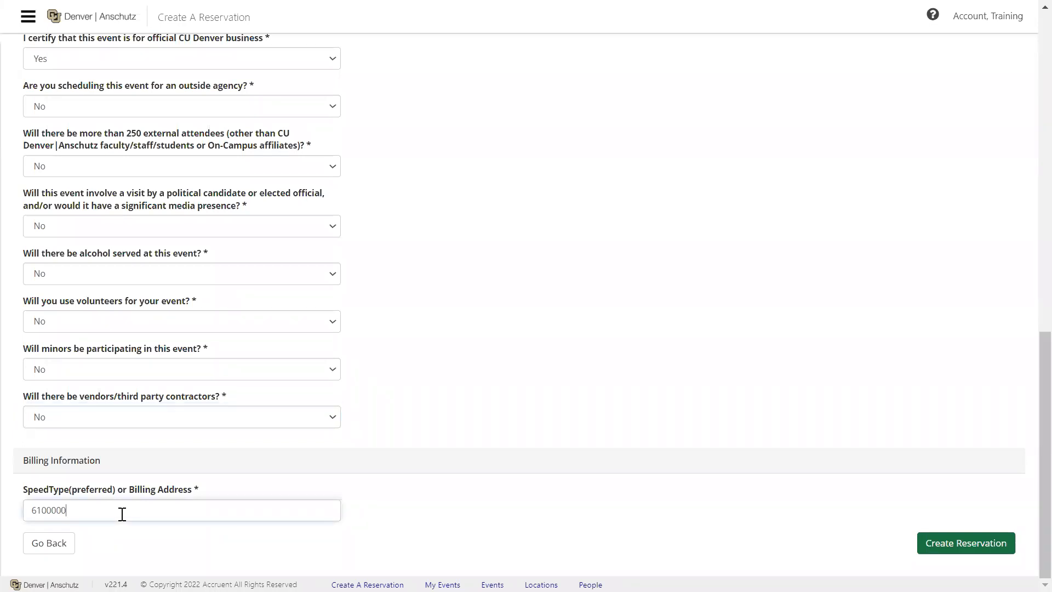
{"action": "left_click", "coordinate": [979, 546]}
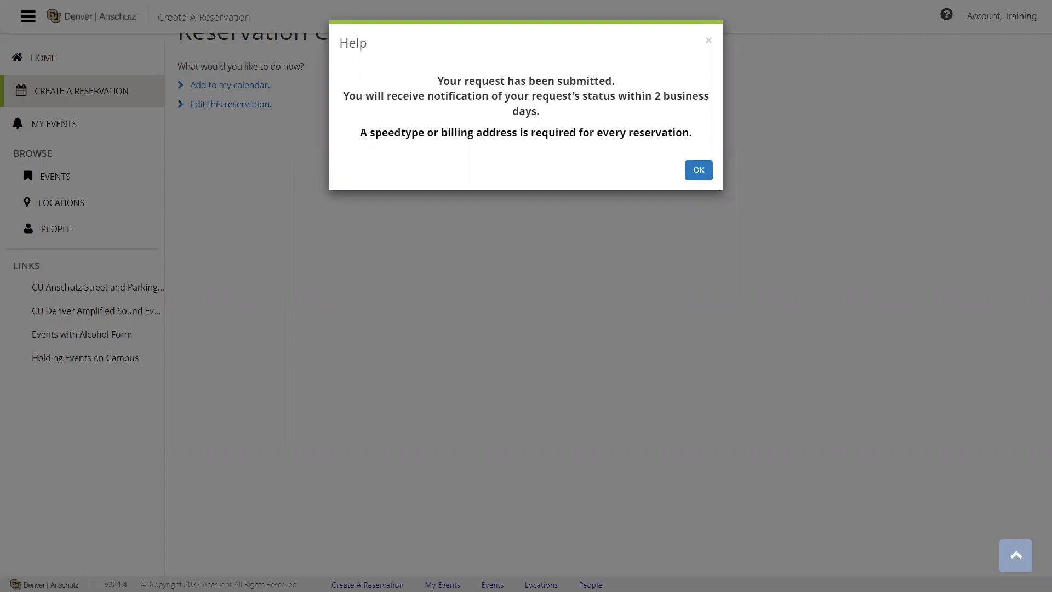
{"action": "left_click", "coordinate": [699, 170]}
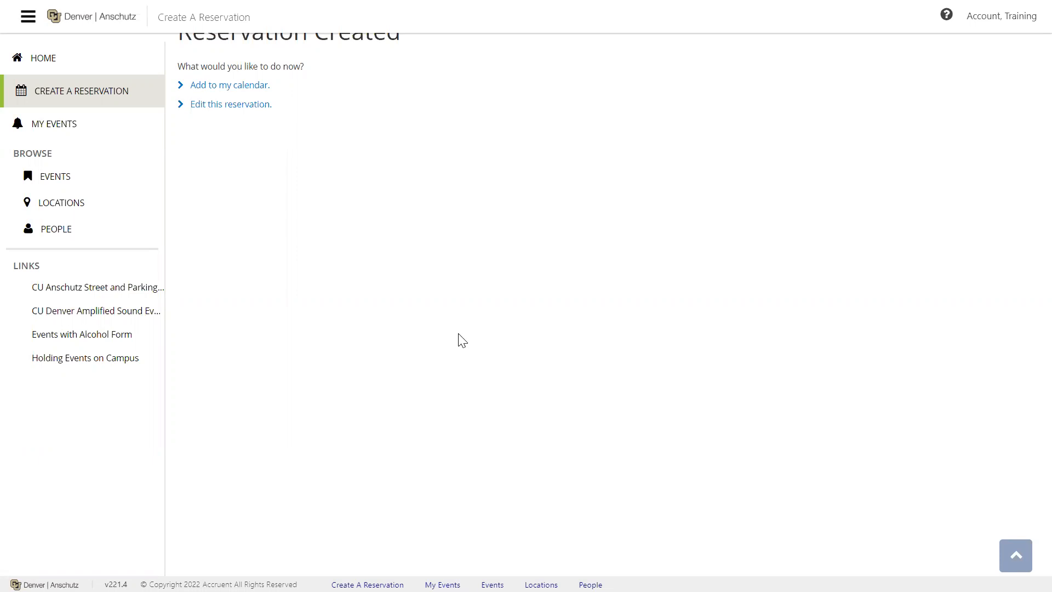
Step: Open the Sample Training reservation from My Events, review its bookings and start adding services
{"action": "left_click", "coordinate": [75, 126]}
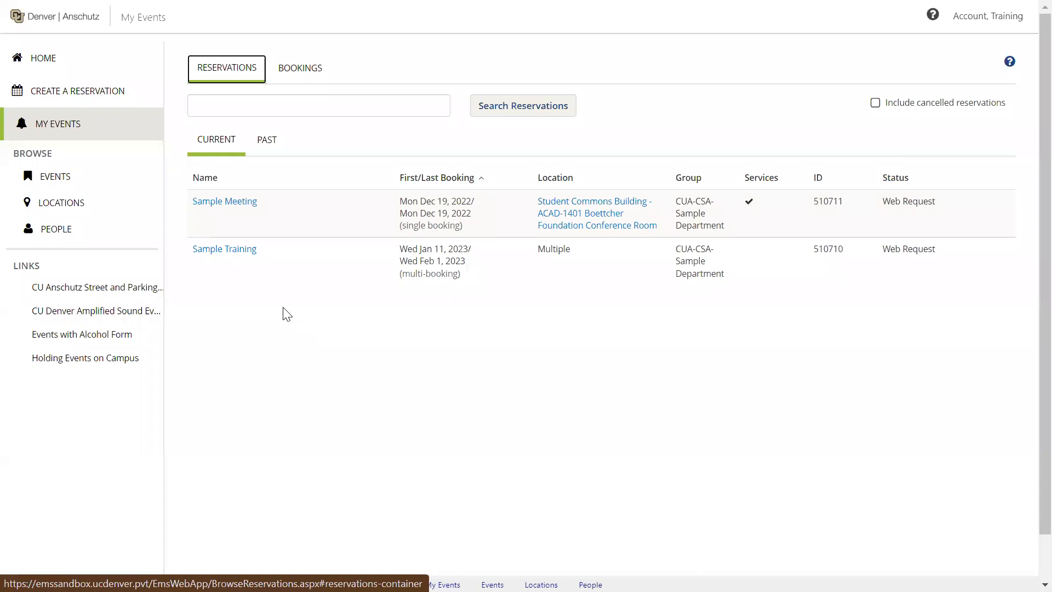
{"action": "left_click", "coordinate": [208, 257]}
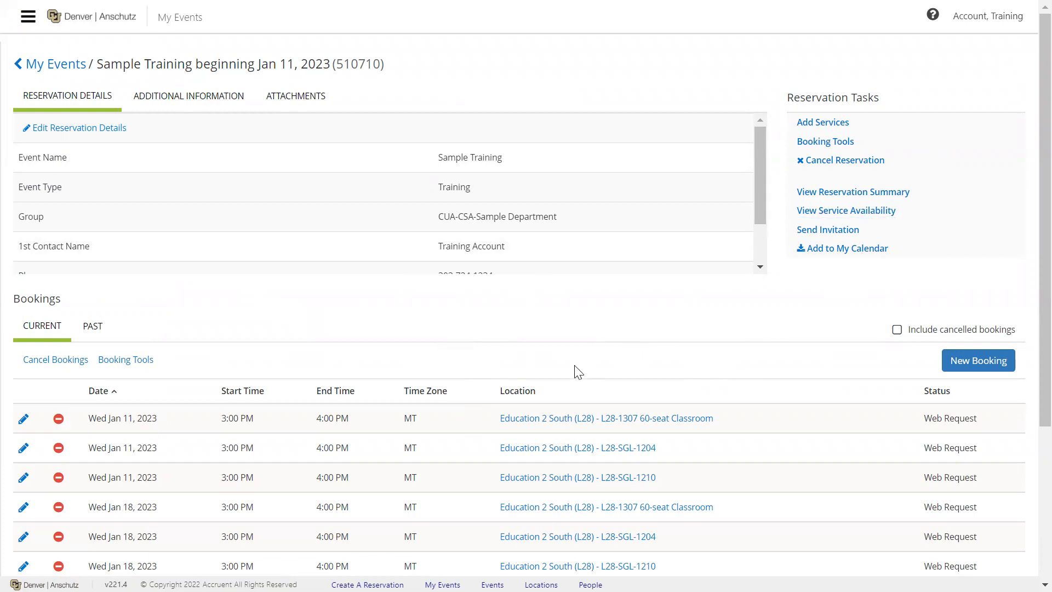
{"action": "scroll", "coordinate": [576, 371], "scroll_direction": "down", "scroll_amount": 2}
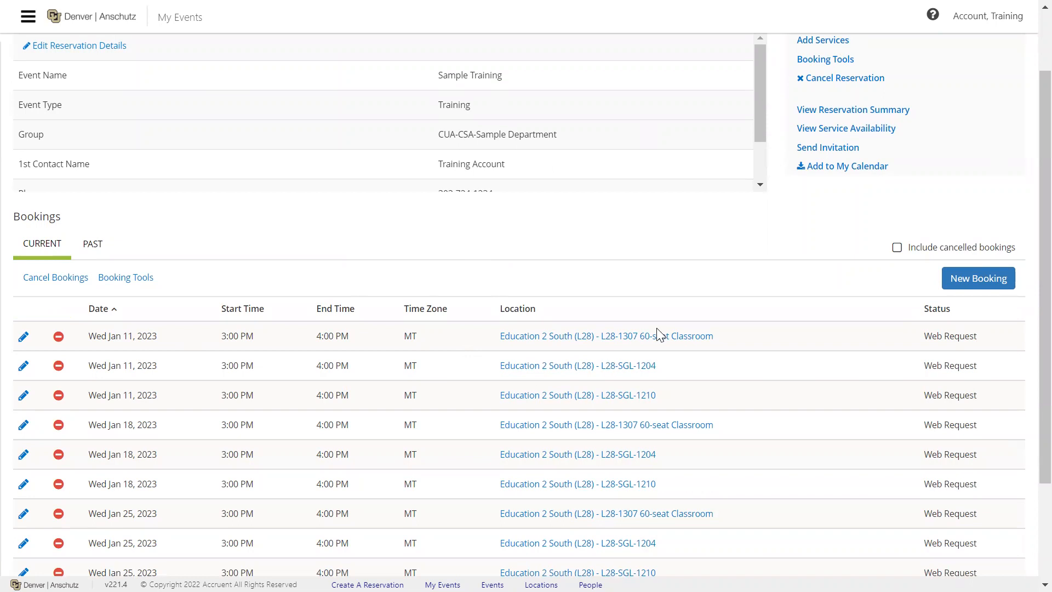
{"action": "scroll", "coordinate": [660, 336], "scroll_direction": "up", "scroll_amount": 2}
{"action": "left_click", "coordinate": [835, 125]}
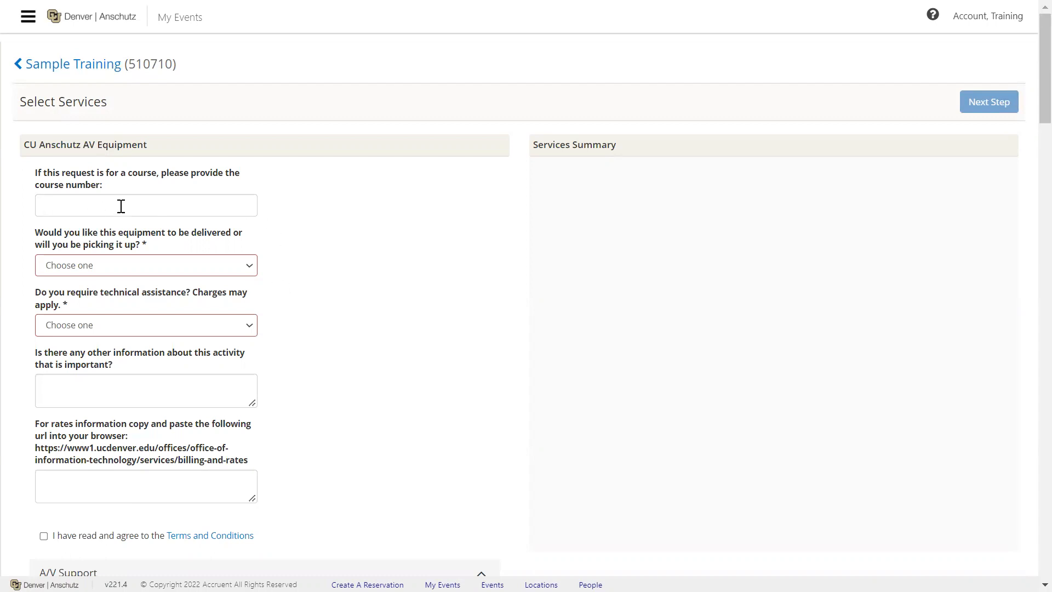
Step: Choose "Please Deliver ($20 delivery charge)" for the CU Anschutz AV equipment and answer No to requiring technical assistance
{"action": "left_click", "coordinate": [164, 272]}
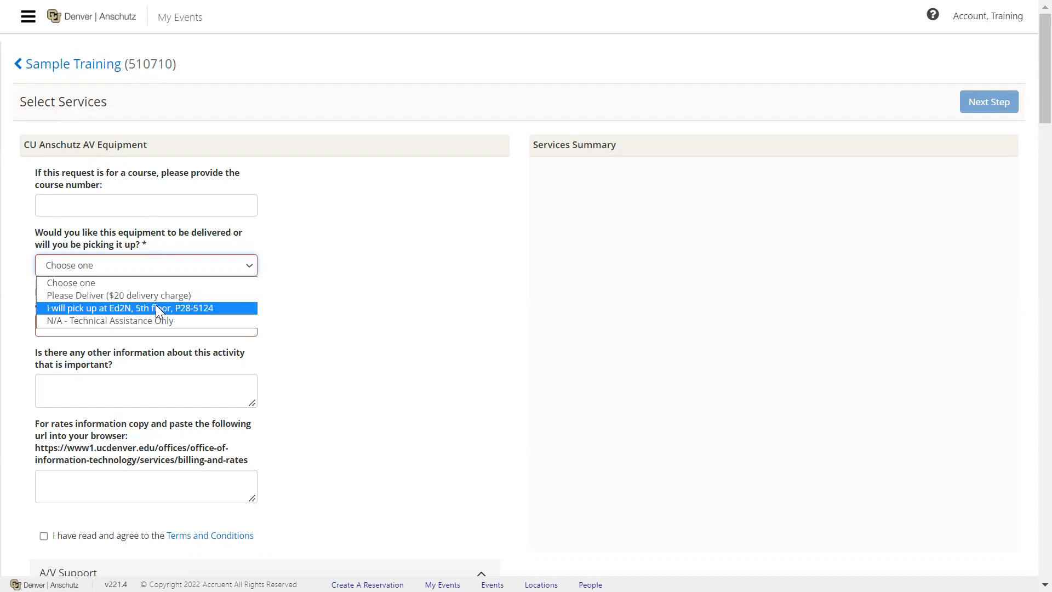
{"action": "left_click", "coordinate": [153, 296]}
{"action": "left_click", "coordinate": [203, 330]}
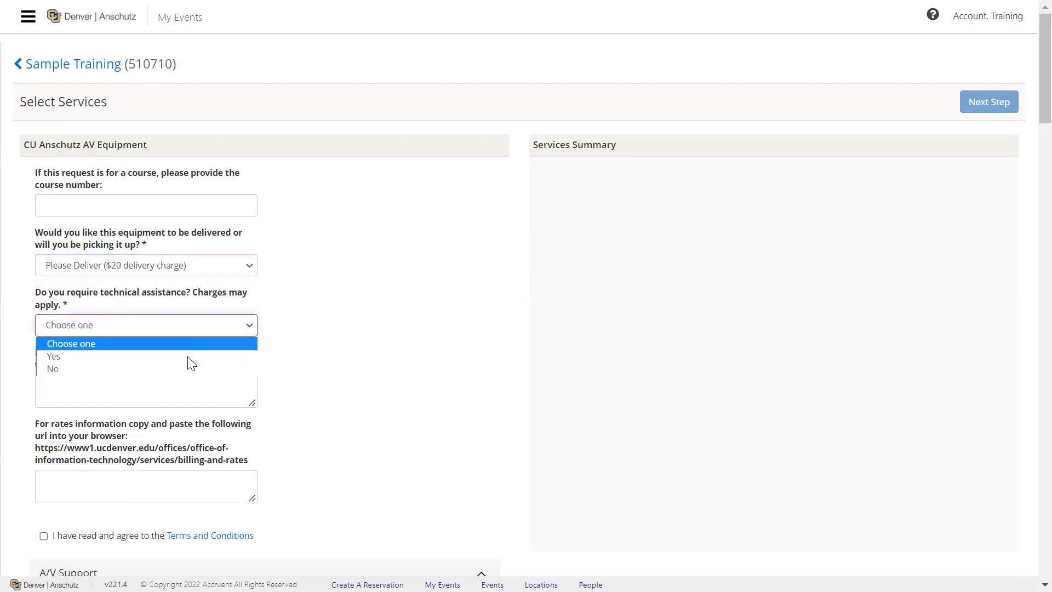
{"action": "left_click", "coordinate": [188, 369]}
Step: View the AV equipment Terms and Conditions, close them and mark them as read and agreed
{"action": "scroll", "coordinate": [321, 377], "scroll_direction": "down", "scroll_amount": 1}
{"action": "scroll", "coordinate": [320, 377], "scroll_direction": "down", "scroll_amount": 1}
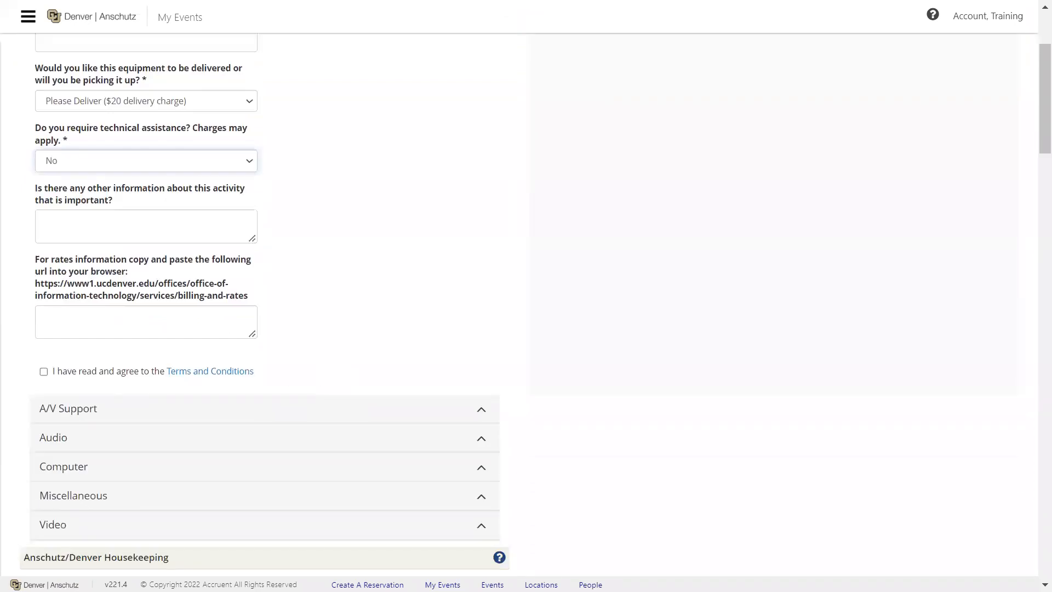
{"action": "left_click", "coordinate": [196, 372]}
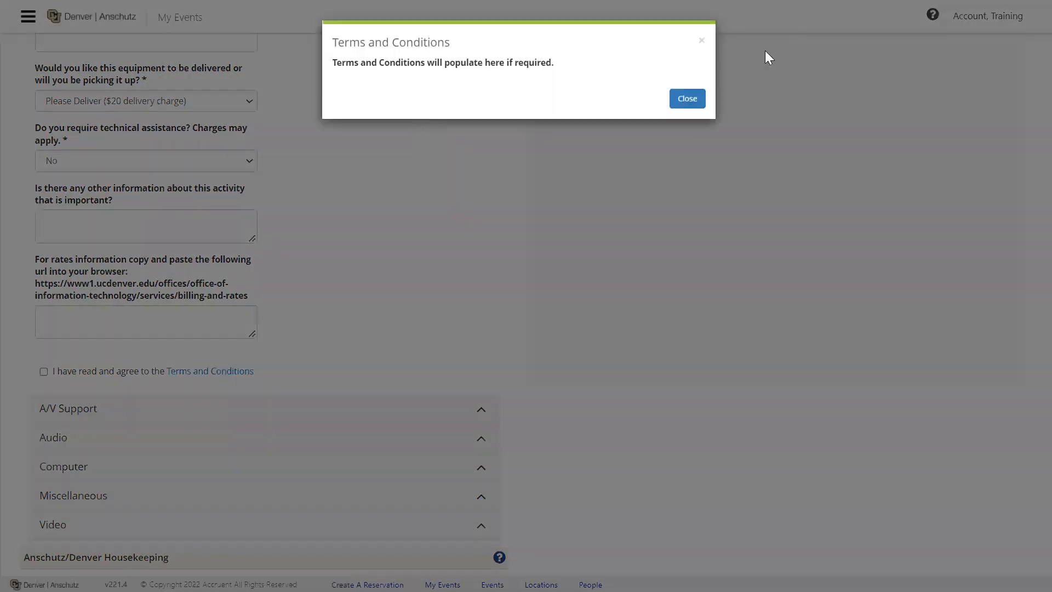
{"action": "left_click", "coordinate": [688, 99]}
{"action": "left_click", "coordinate": [44, 371]}
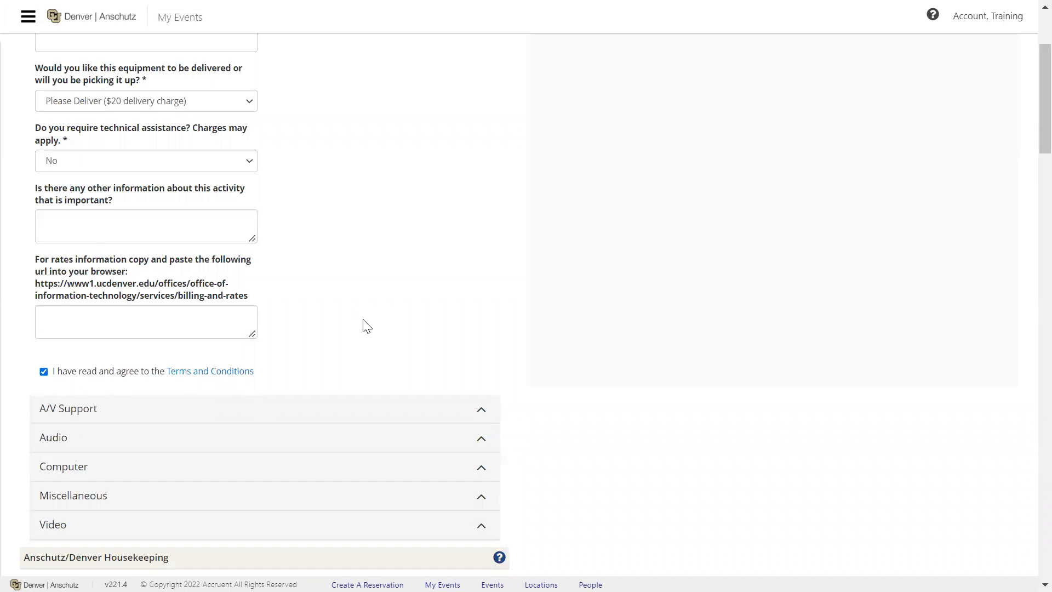
{"action": "scroll", "coordinate": [364, 324], "scroll_direction": "down", "scroll_amount": 3}
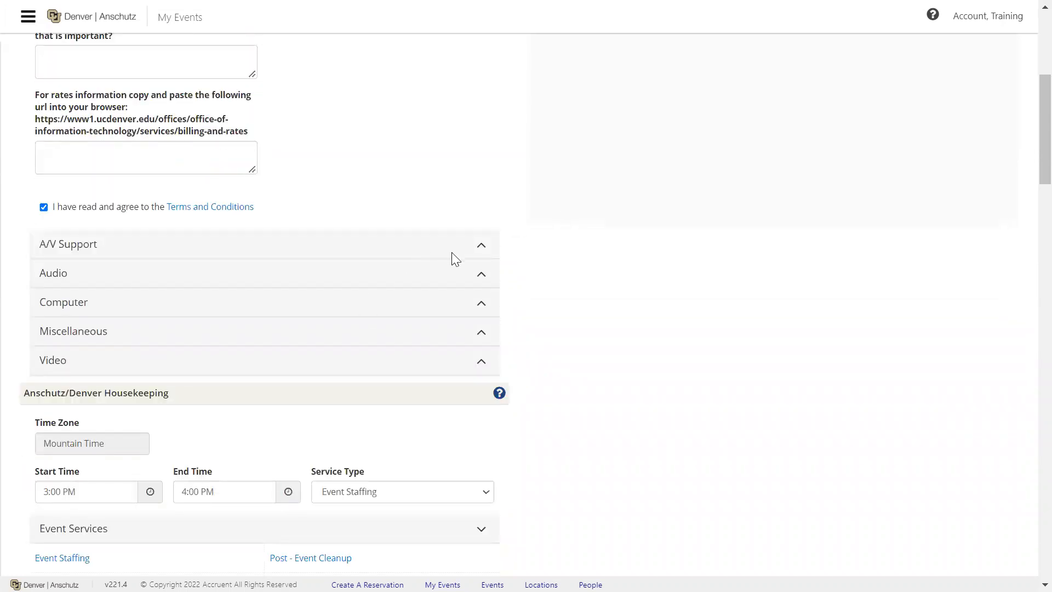
Step: Add one Web Cam and one Microphone USB from the Computer category of the CU Anschutz AV equipment
{"action": "left_click", "coordinate": [480, 302]}
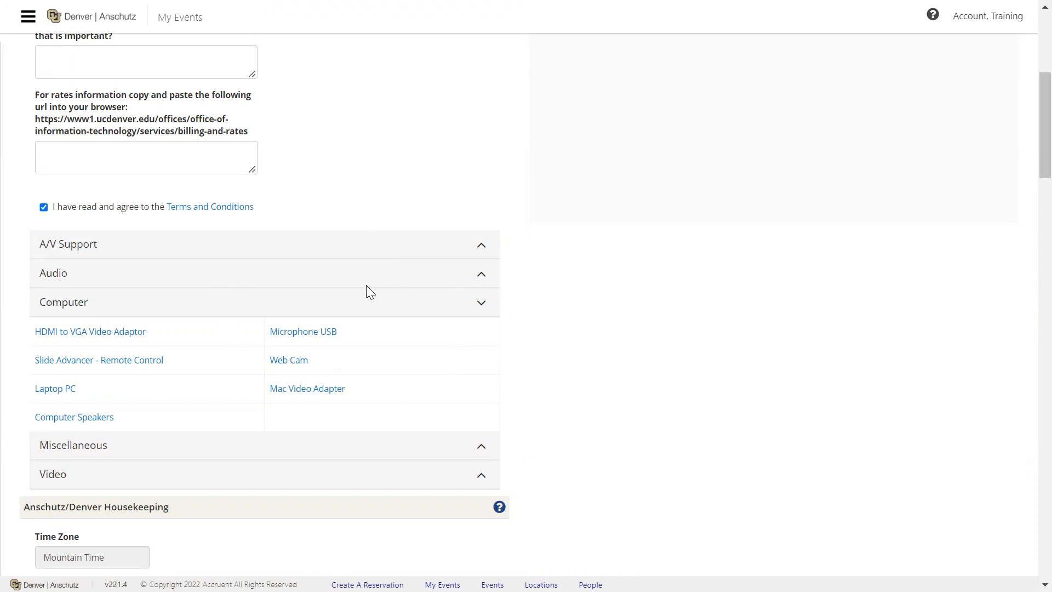
{"action": "left_click", "coordinate": [298, 363]}
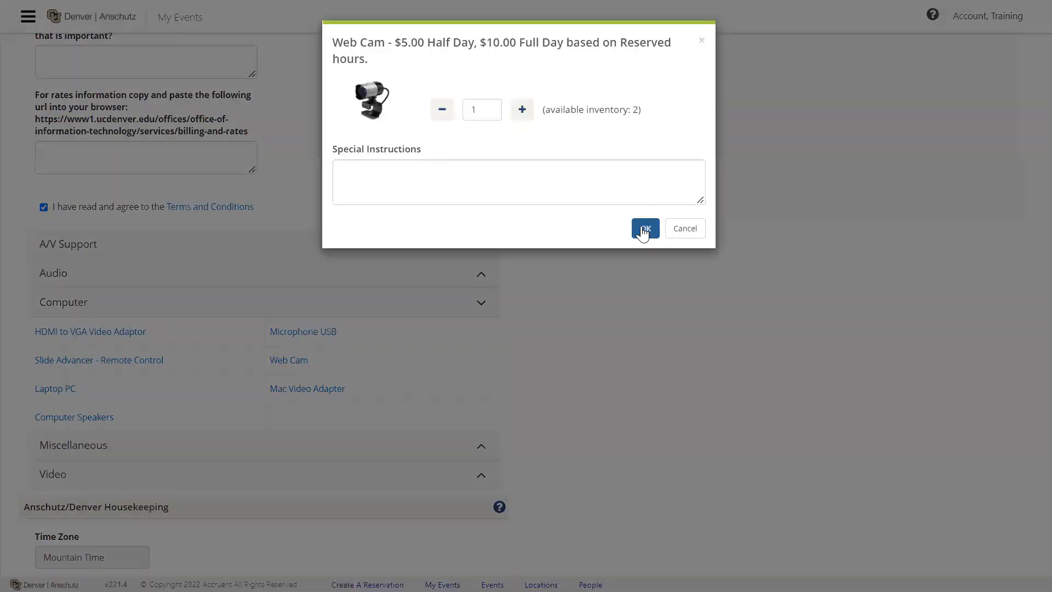
{"action": "left_click", "coordinate": [644, 229]}
{"action": "scroll", "coordinate": [439, 378], "scroll_direction": "down", "scroll_amount": 3}
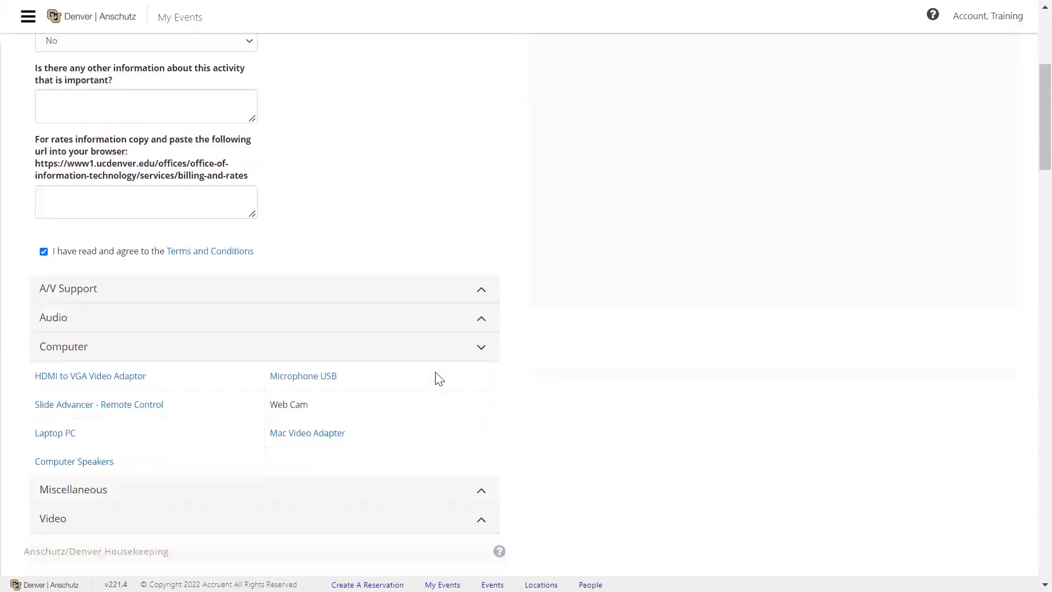
{"action": "scroll", "coordinate": [334, 301], "scroll_direction": "down", "scroll_amount": 1}
{"action": "left_click", "coordinate": [334, 301]}
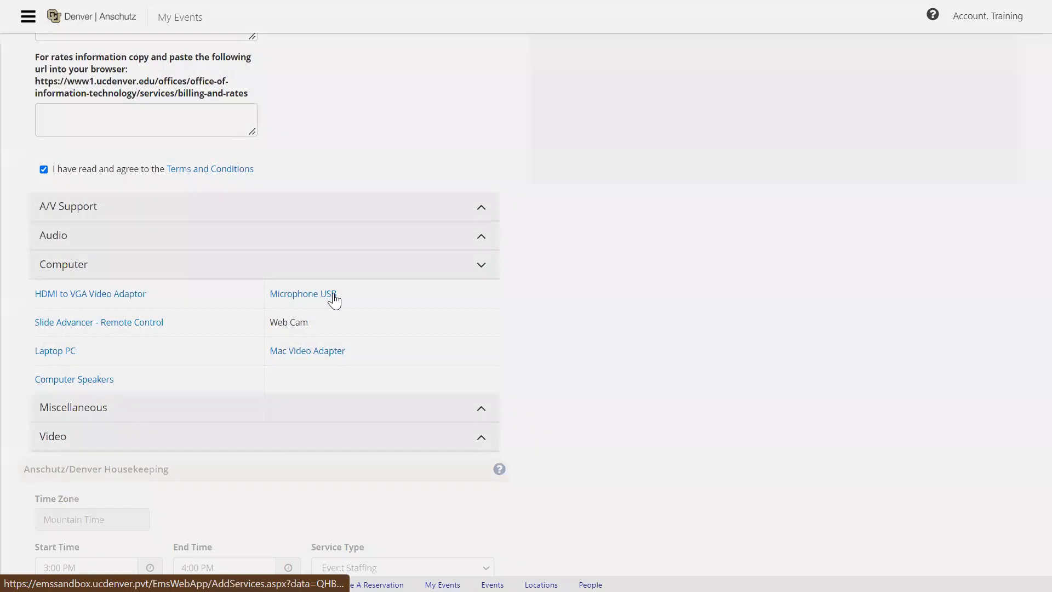
{"action": "left_click", "coordinate": [643, 241]}
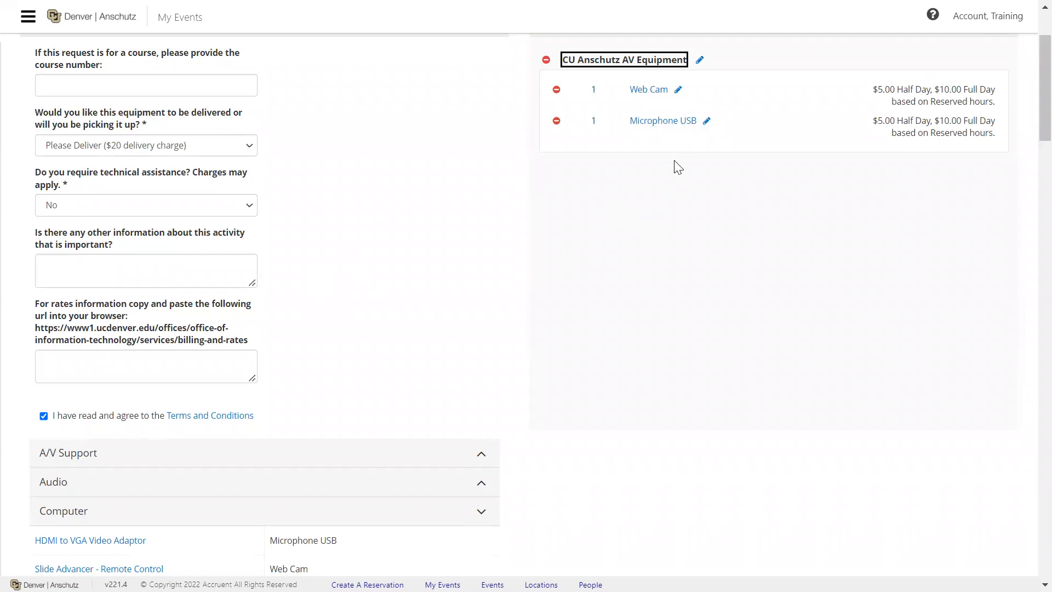
Step: Check the services summary and add the services to the L28-1307 60-seat Classroom bookings on January 11, 18, 25 and February 1, 2023
{"action": "scroll", "coordinate": [674, 259], "scroll_direction": "up", "scroll_amount": 2}
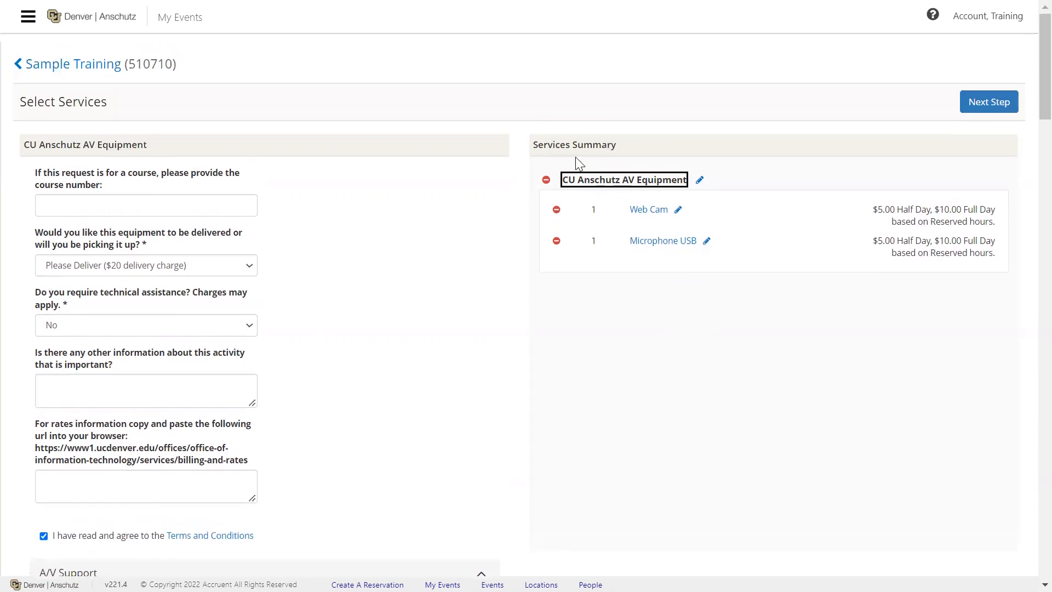
{"action": "scroll", "coordinate": [318, 372], "scroll_direction": "down", "scroll_amount": 3}
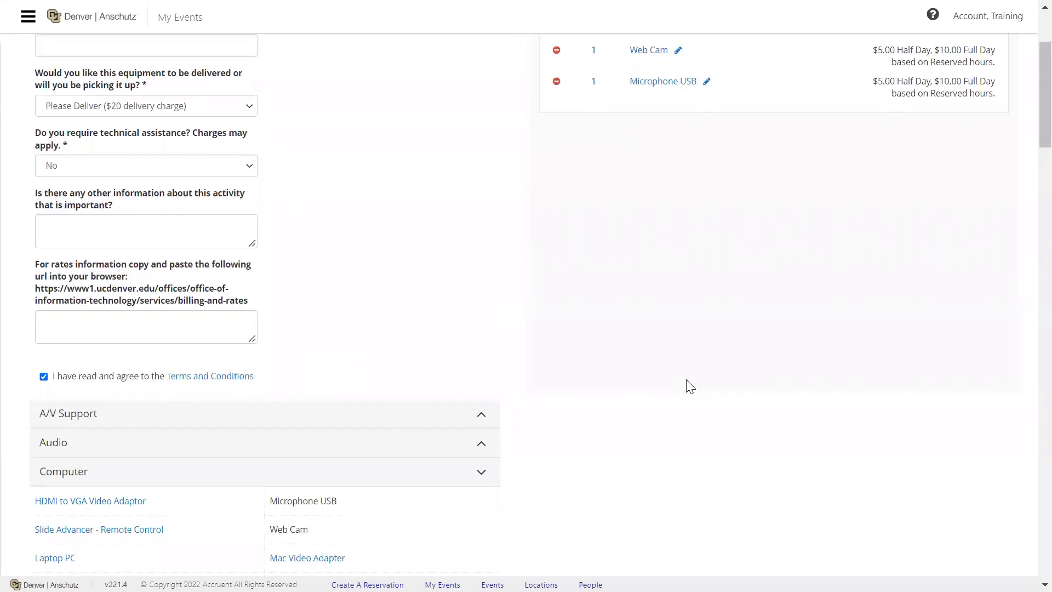
{"action": "scroll", "coordinate": [689, 385], "scroll_direction": "up", "scroll_amount": 3}
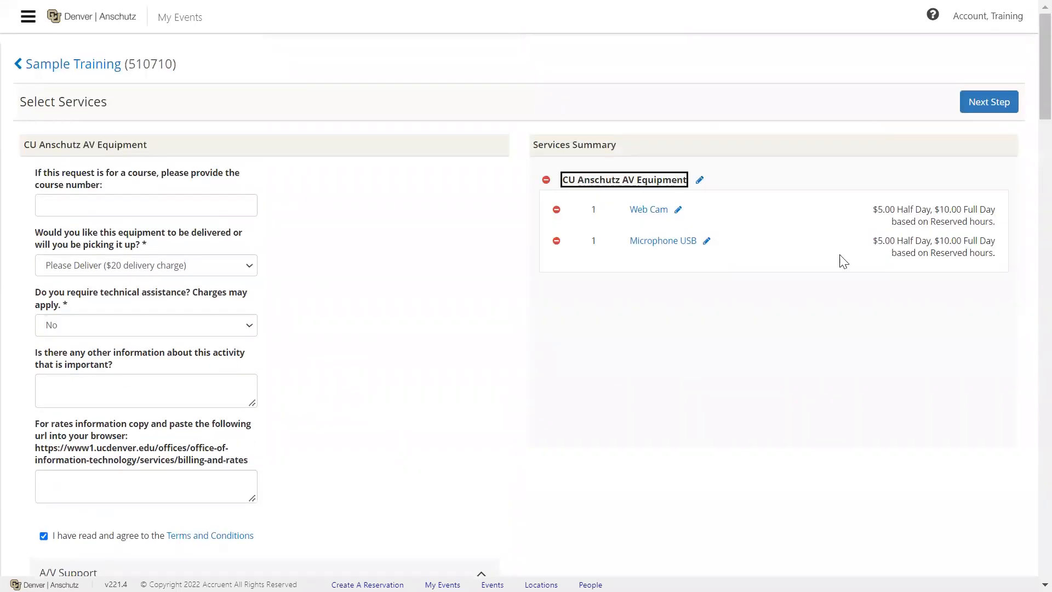
{"action": "left_click", "coordinate": [986, 109]}
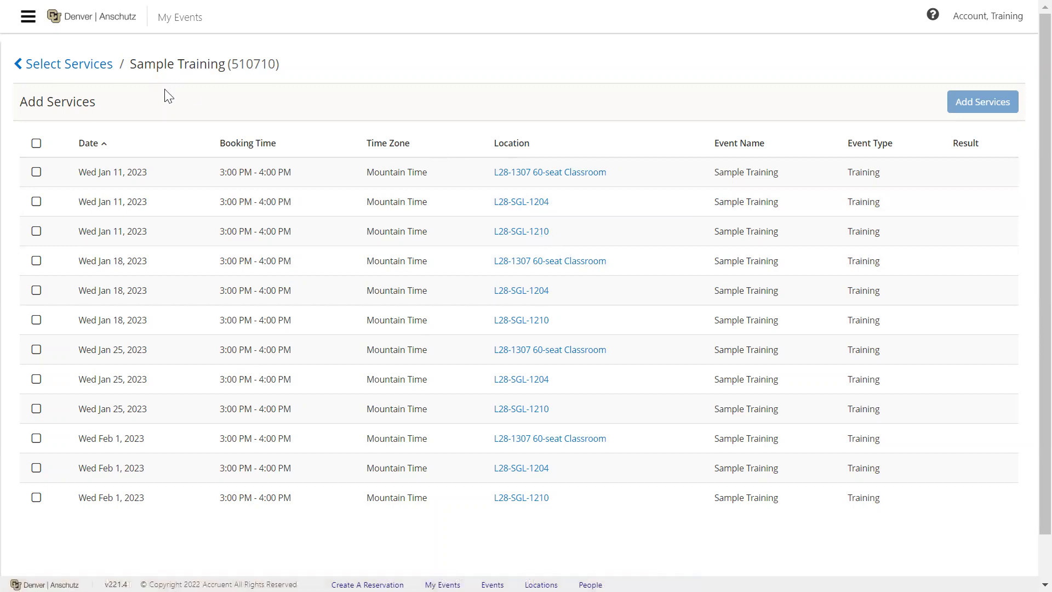
{"action": "left_click", "coordinate": [36, 173]}
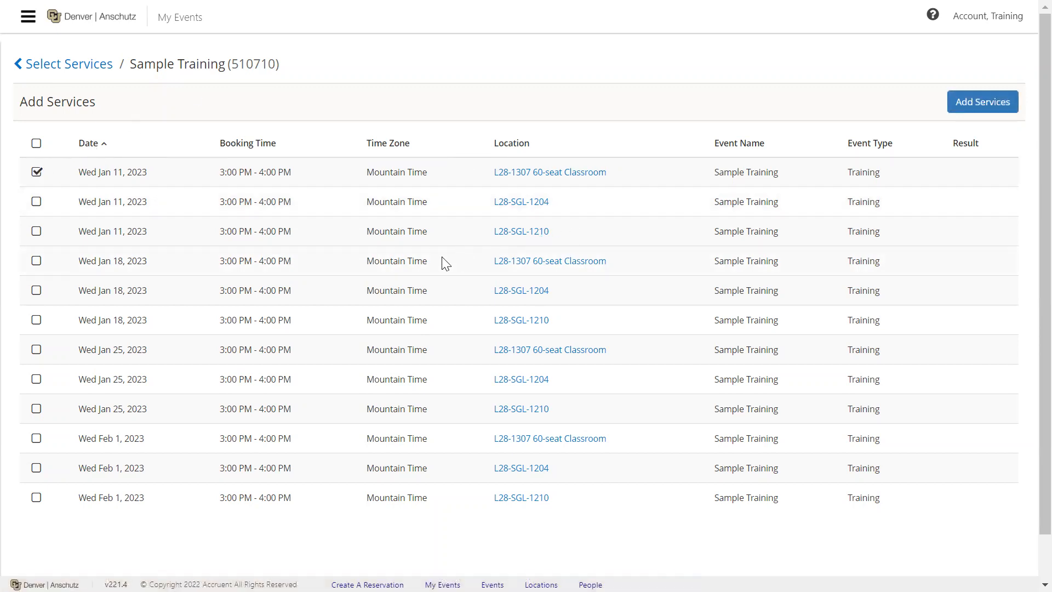
{"action": "left_click", "coordinate": [36, 261]}
{"action": "left_click", "coordinate": [37, 351]}
{"action": "left_click", "coordinate": [37, 439]}
{"action": "left_click", "coordinate": [996, 104]}
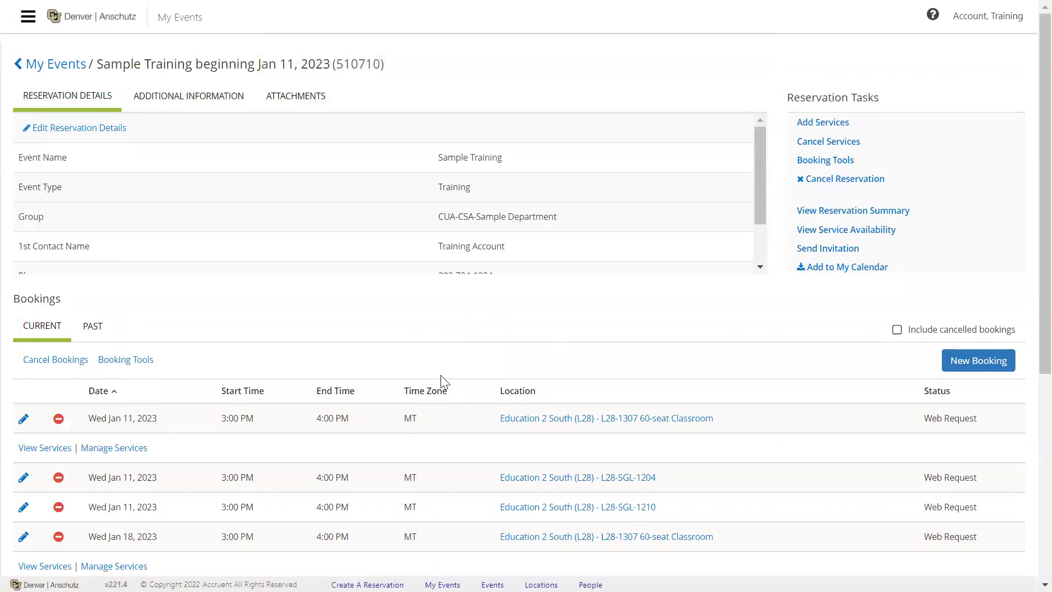
Step: Review the services of the January 11 L28-1307 classroom booking, including their management page, and return to My Events
{"action": "scroll", "coordinate": [441, 375], "scroll_direction": "down", "scroll_amount": 3}
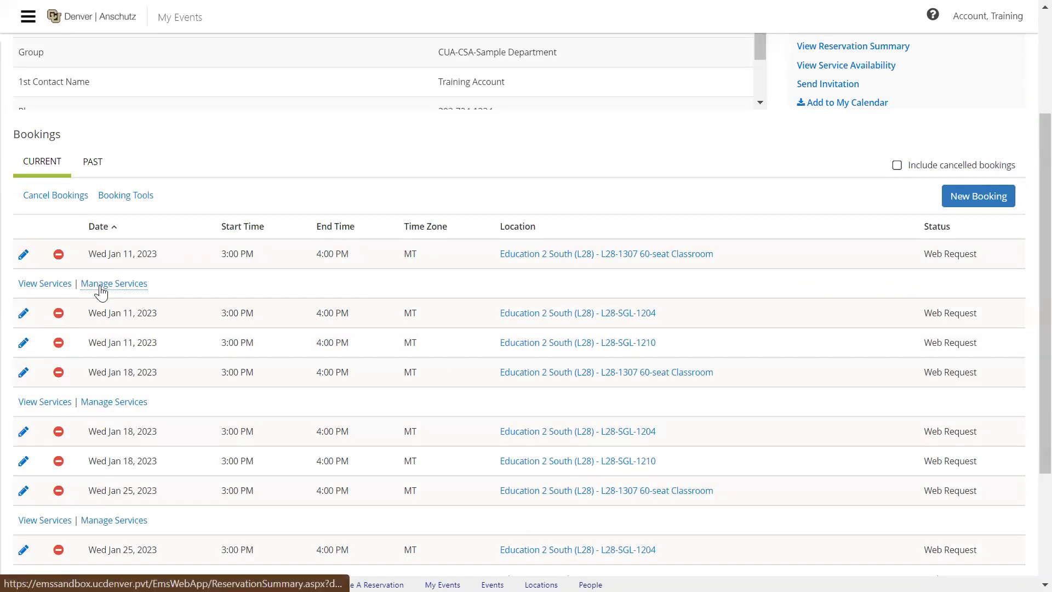
{"action": "left_click", "coordinate": [55, 286]}
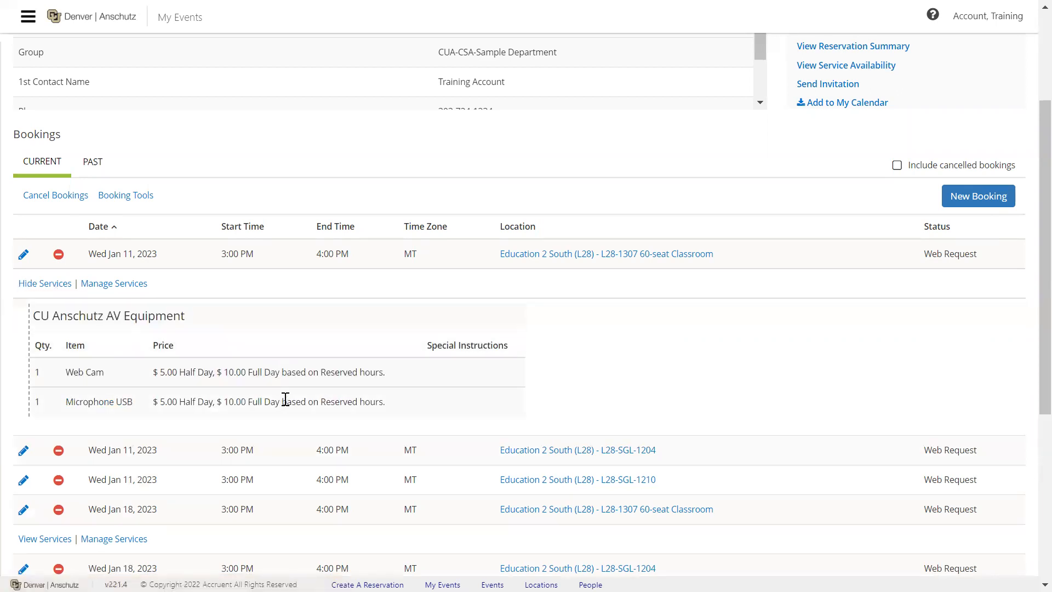
{"action": "scroll", "coordinate": [320, 353], "scroll_direction": "down", "scroll_amount": 5}
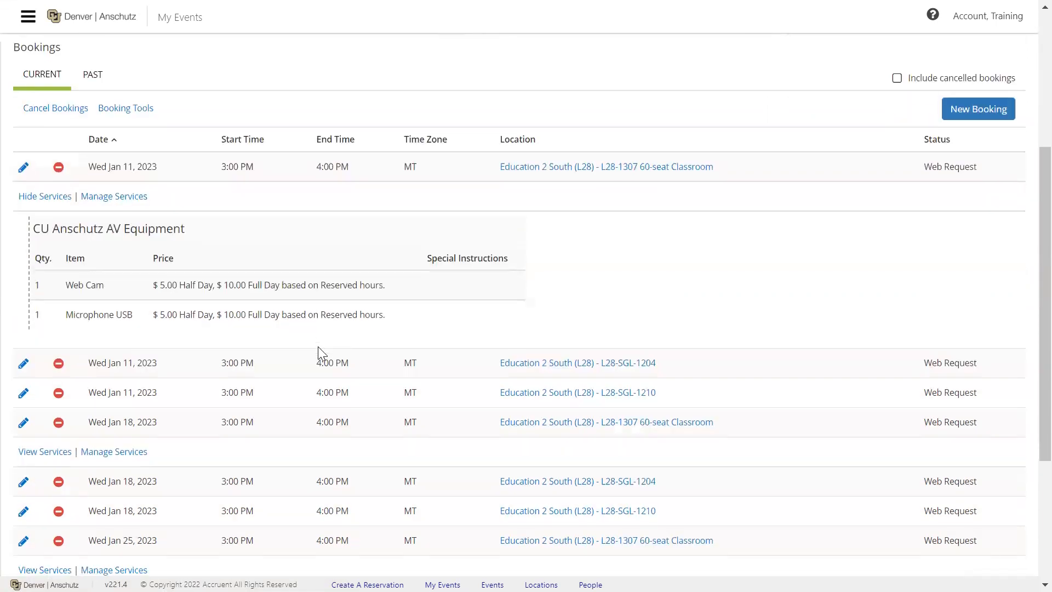
{"action": "left_click", "coordinate": [125, 295]}
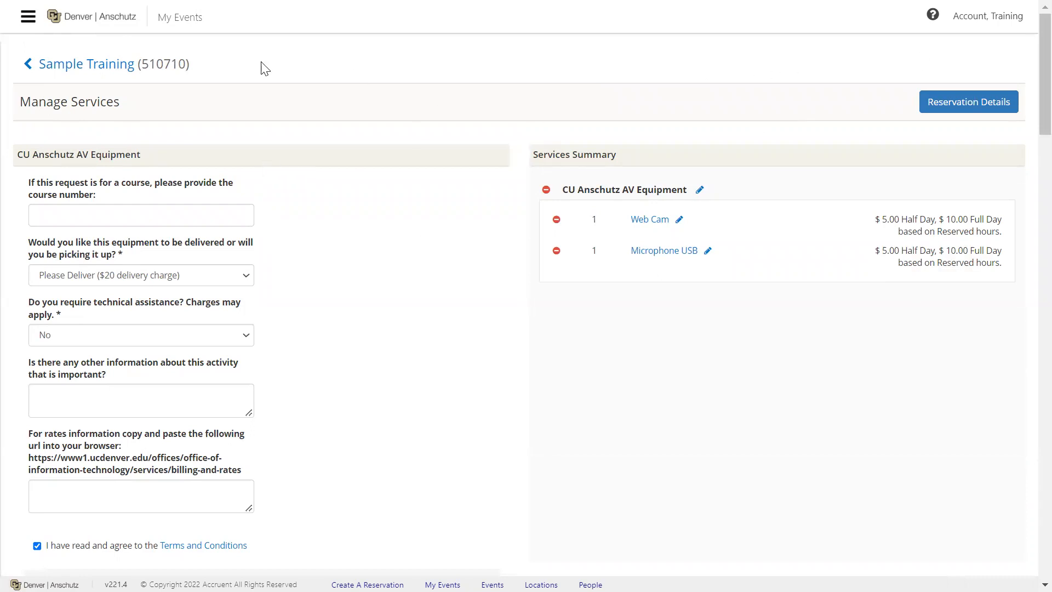
{"action": "left_click", "coordinate": [118, 72]}
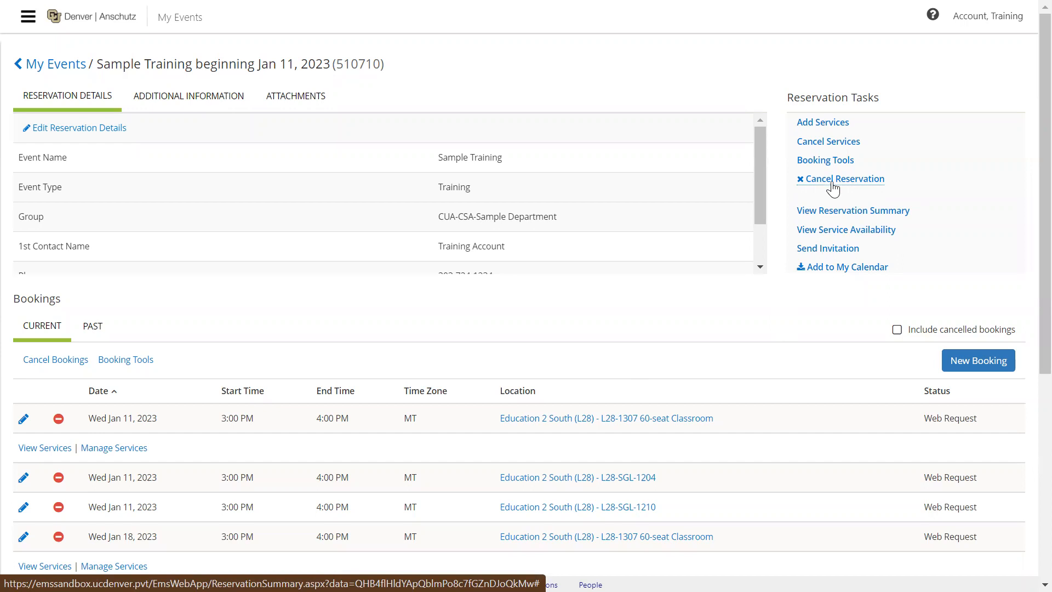
{"action": "left_click", "coordinate": [61, 67]}
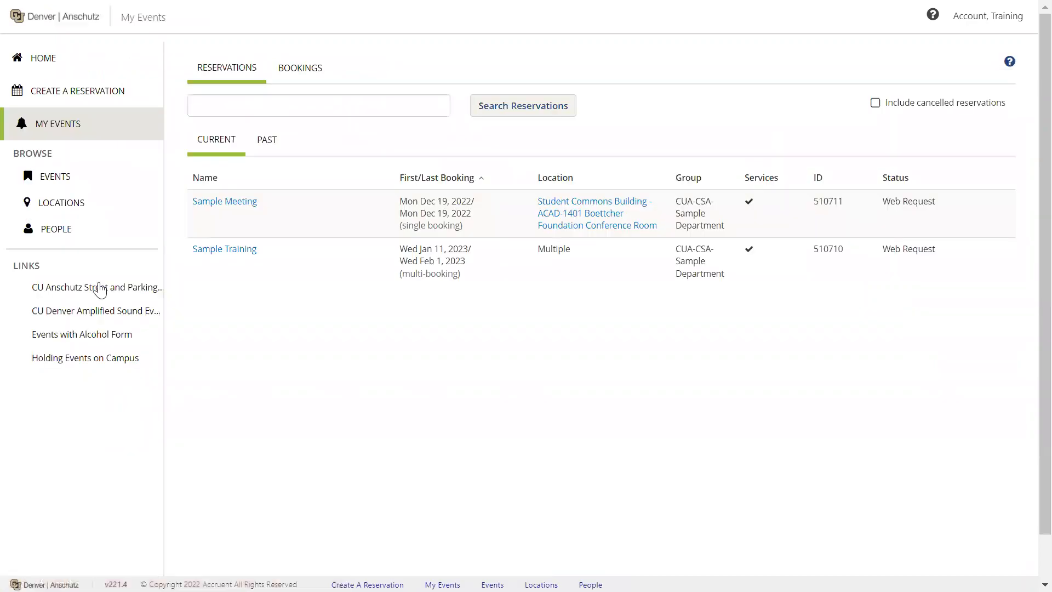
Step: Start a CU Anschutz - Audio Visual Equipment and Support reservation and set its date to Tuesday, December 20, 2022
{"action": "left_click", "coordinate": [66, 93]}
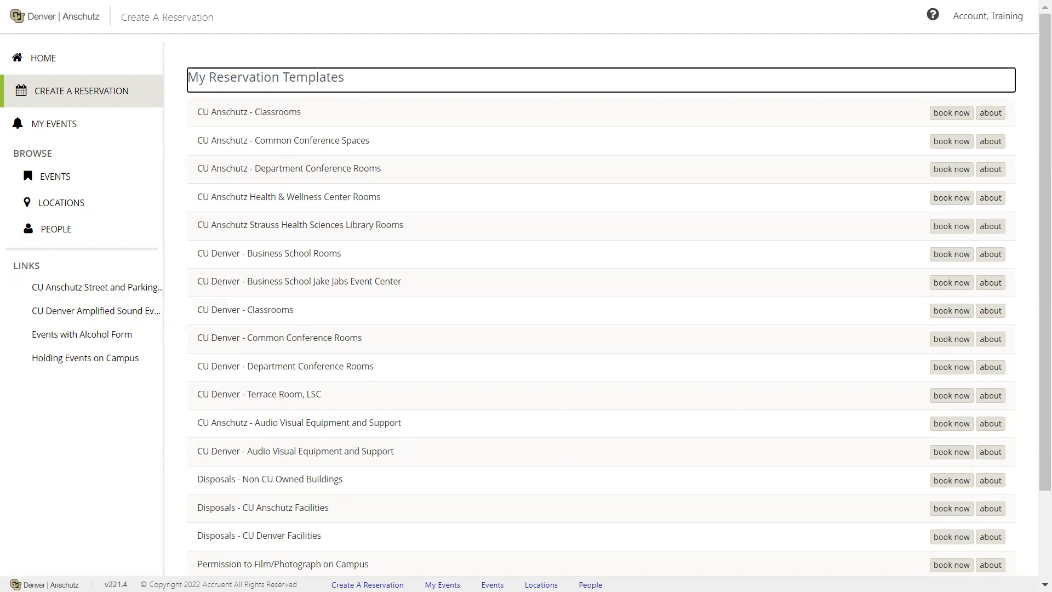
{"action": "left_click", "coordinate": [952, 425]}
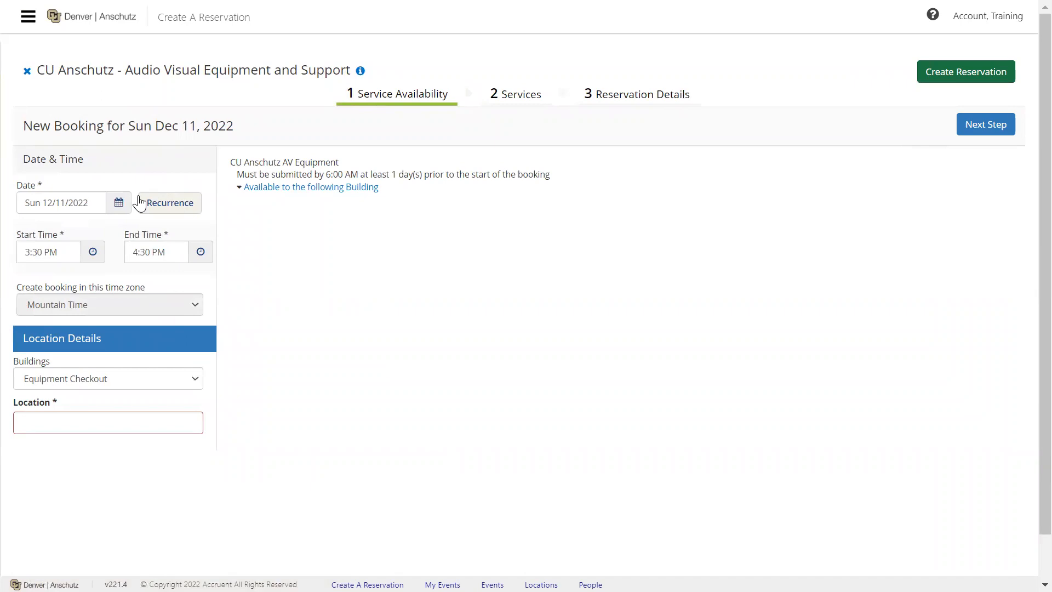
{"action": "left_click", "coordinate": [119, 207]}
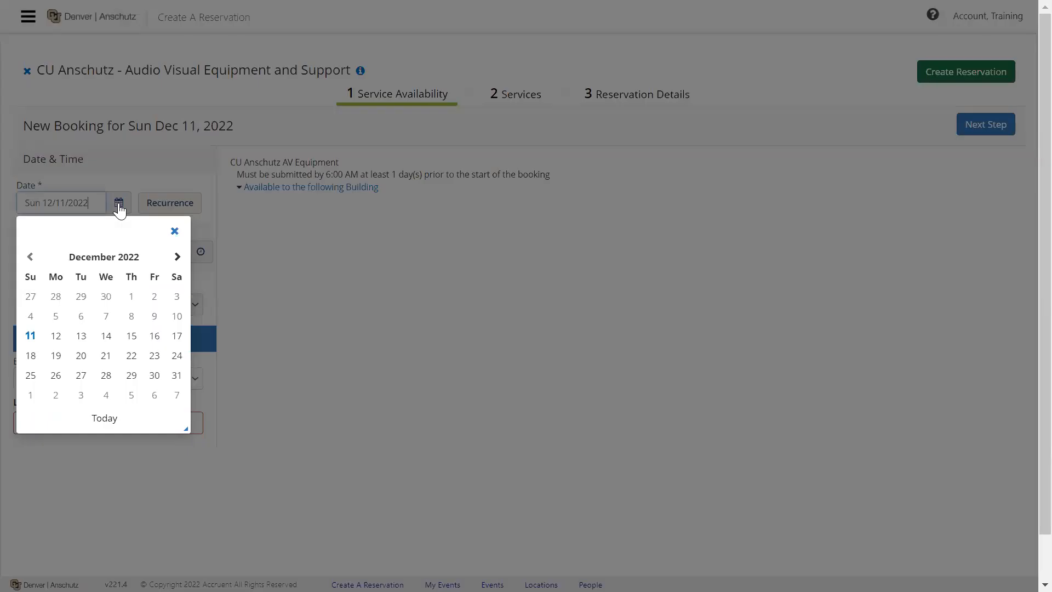
{"action": "left_click", "coordinate": [81, 356]}
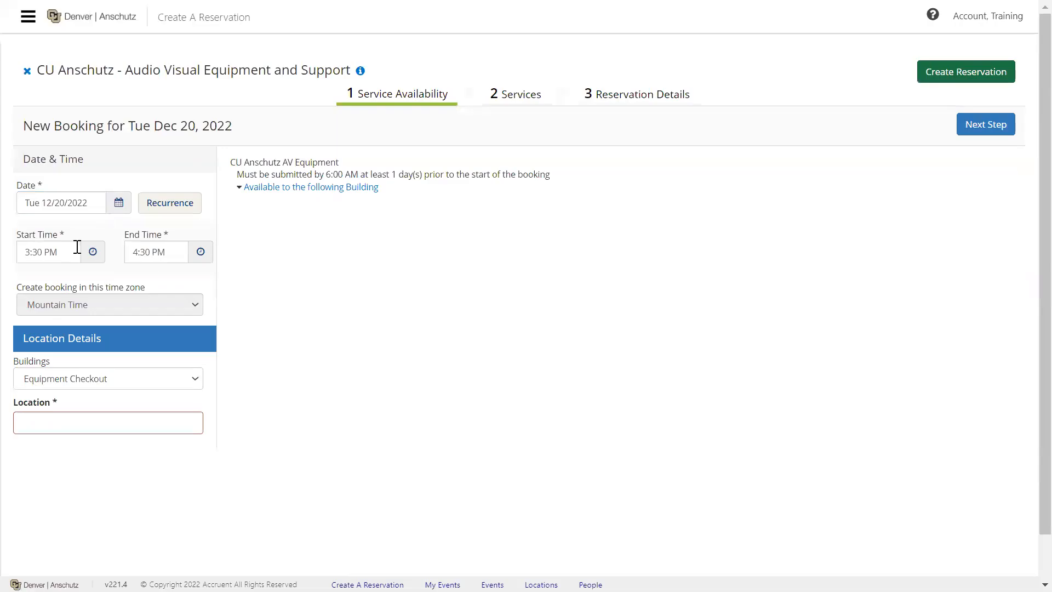
Step: Set the booking's start time to 8:00 AM and its end time to 12:00 PM
{"action": "left_click_drag", "start_coordinate": [77, 252], "coordinate": [23, 265]}
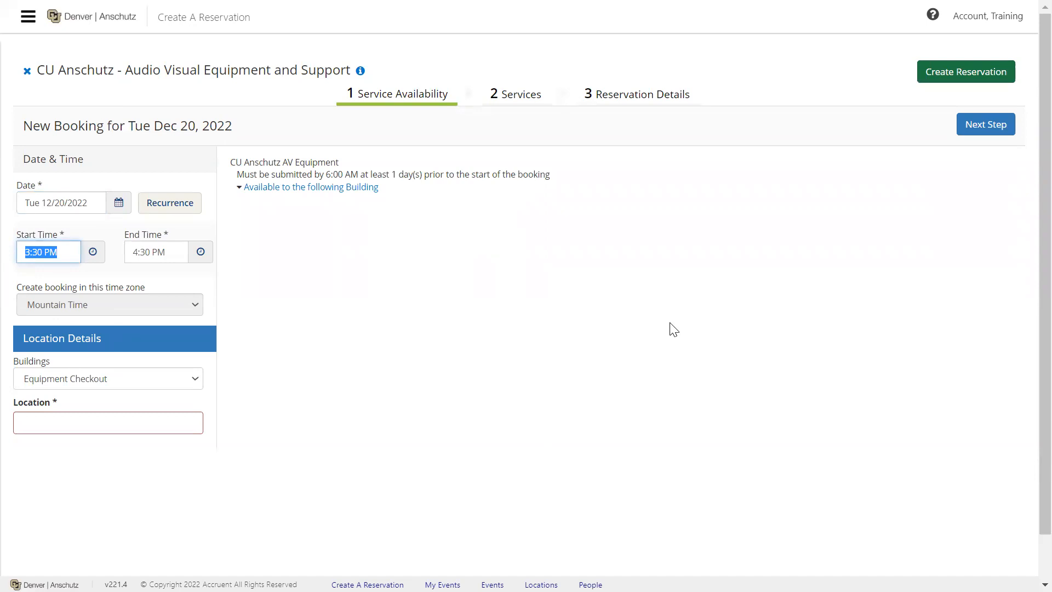
{"action": "type", "text": "8 am"}
{"action": "key", "text": "Tab"}
{"action": "key", "text": "Tab"}
{"action": "type", "text": "12 pm"}
{"action": "key", "text": "Tab"}
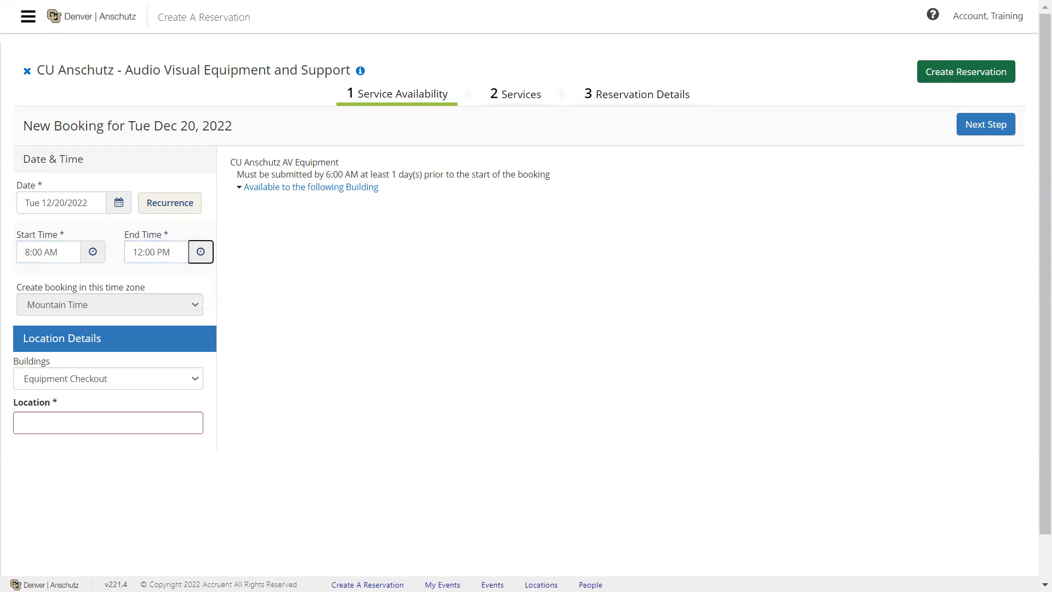
Step: Enter "Ed2N 5102 Office" as the equipment location and continue to the services
{"action": "left_click", "coordinate": [71, 425]}
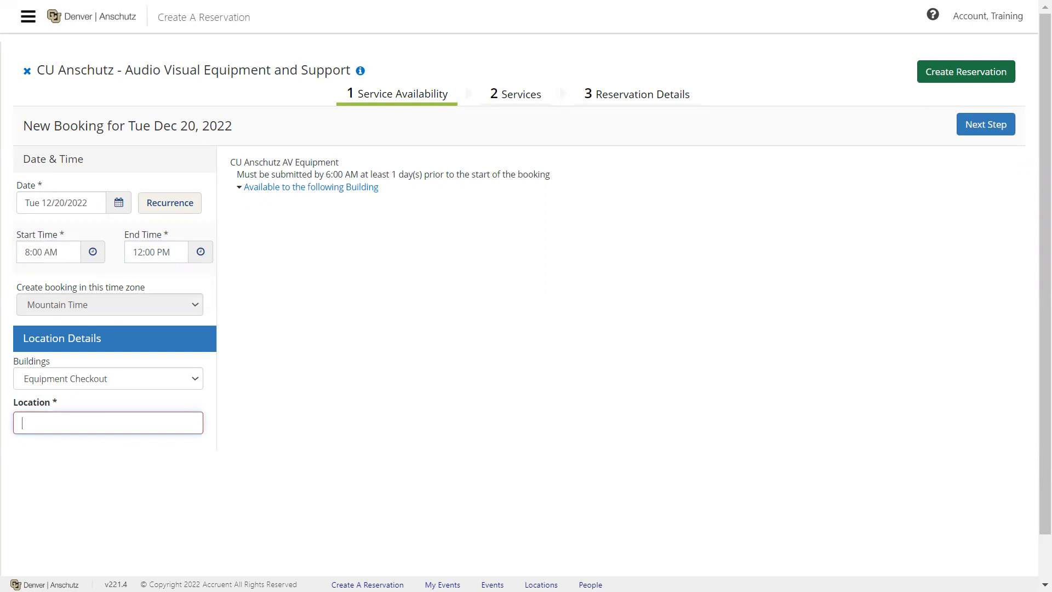
{"action": "type", "text": "Ed2"}
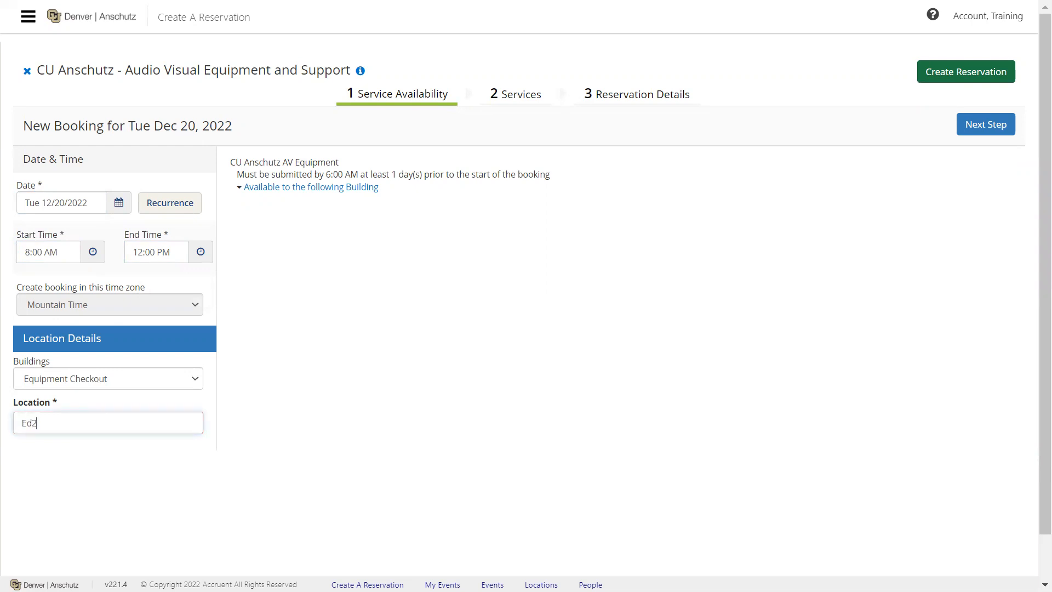
{"action": "type", "text": "N 5102 Office"}
{"action": "left_click", "coordinate": [980, 136]}
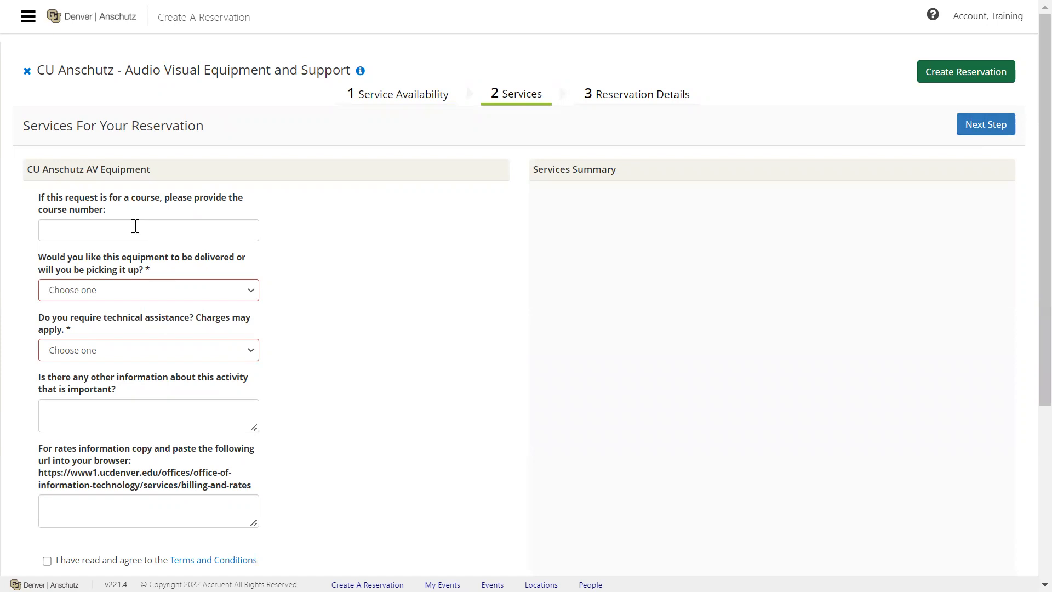
Step: Choose "I will pick up at Ed2N, 5th floor, P28-5124" for the equipment and answer No to requiring technical assistance
{"action": "left_click", "coordinate": [200, 290]}
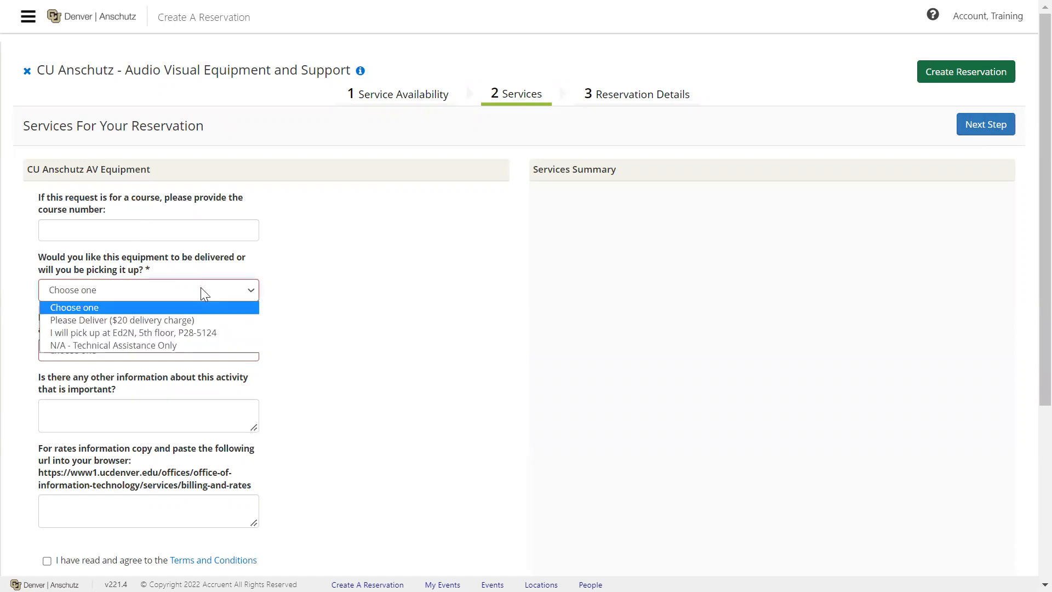
{"action": "left_click", "coordinate": [202, 331]}
{"action": "left_click", "coordinate": [184, 350]}
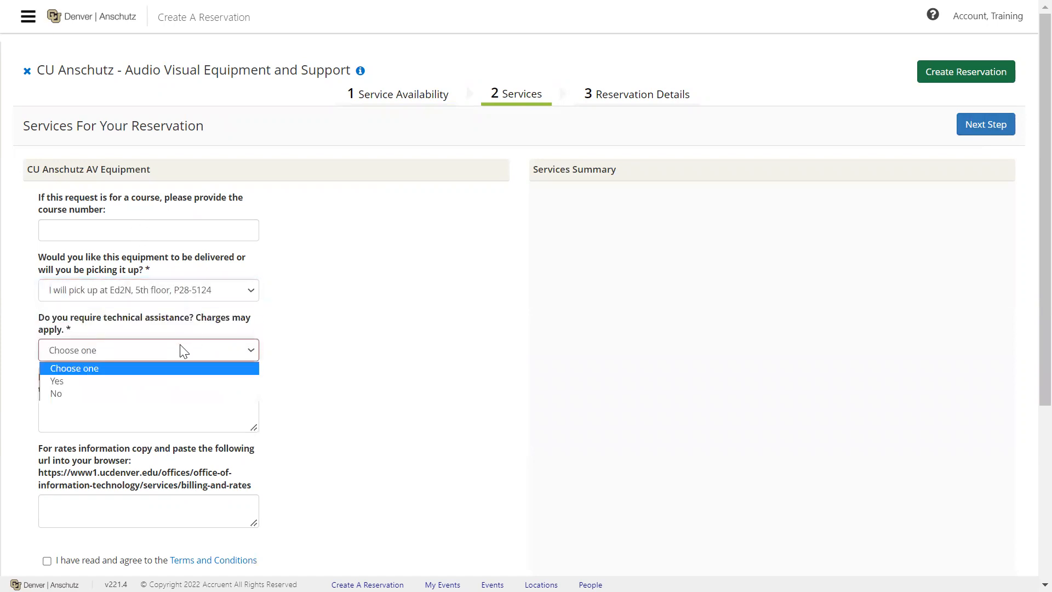
{"action": "left_click", "coordinate": [182, 395]}
Step: View the Terms and Conditions for the equipment pickup request, close them and mark them as read and agreed
{"action": "scroll", "coordinate": [332, 371], "scroll_direction": "down", "scroll_amount": 3}
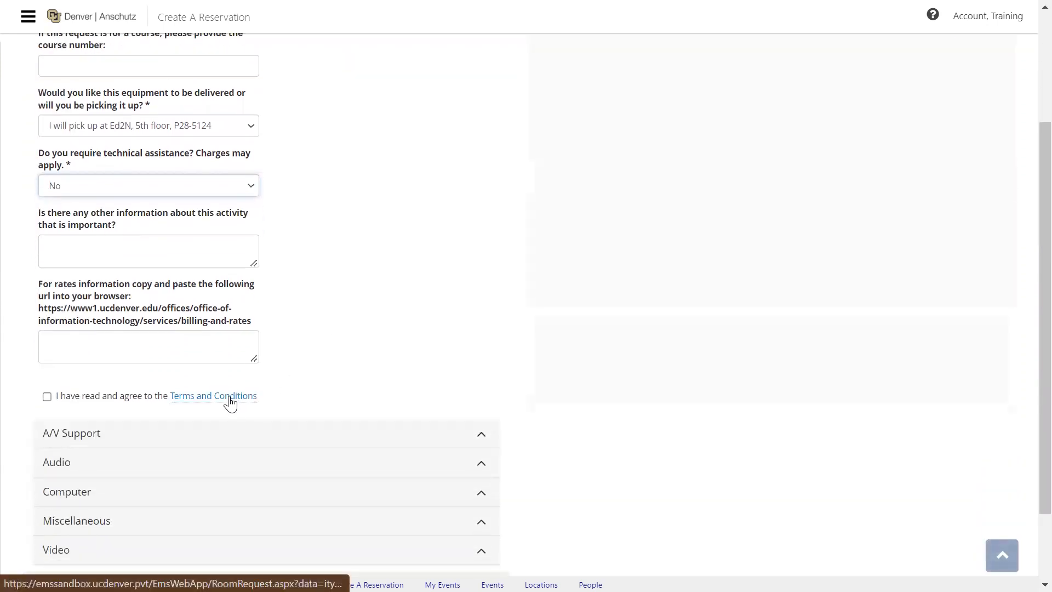
{"action": "left_click", "coordinate": [229, 397]}
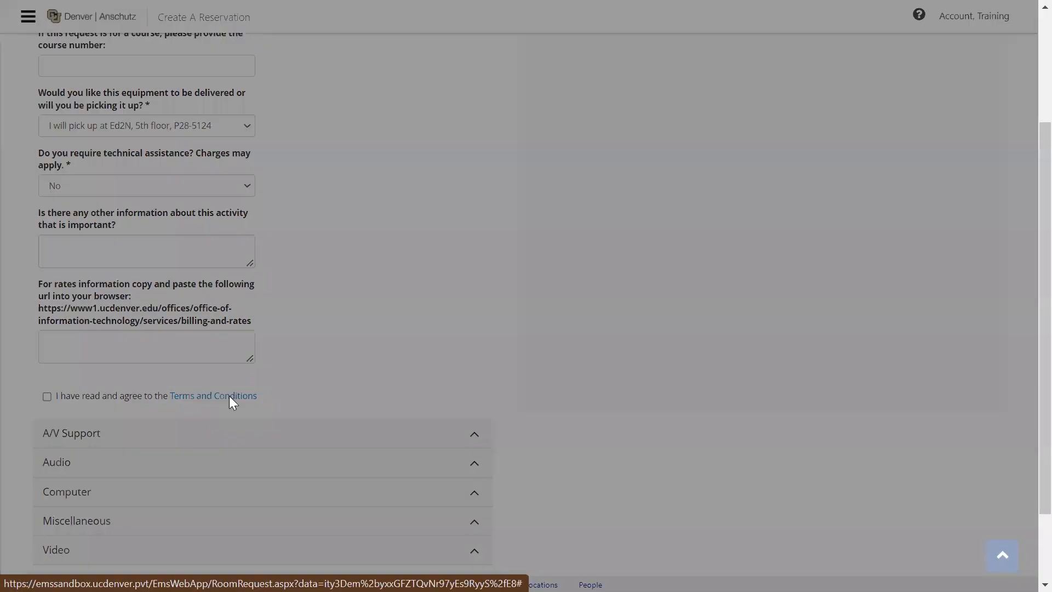
{"action": "left_click", "coordinate": [680, 99]}
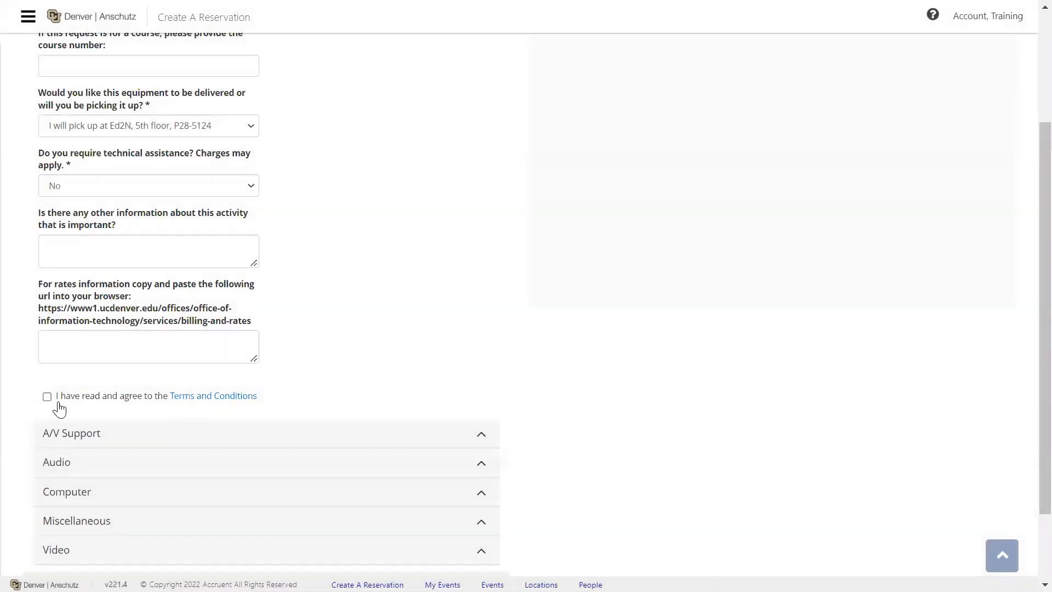
{"action": "left_click", "coordinate": [47, 396]}
Step: Add one Laptop PC from the Computer equipment with the special instructions "Need a laptop for a project."
{"action": "scroll", "coordinate": [477, 395], "scroll_direction": "down", "scroll_amount": 2}
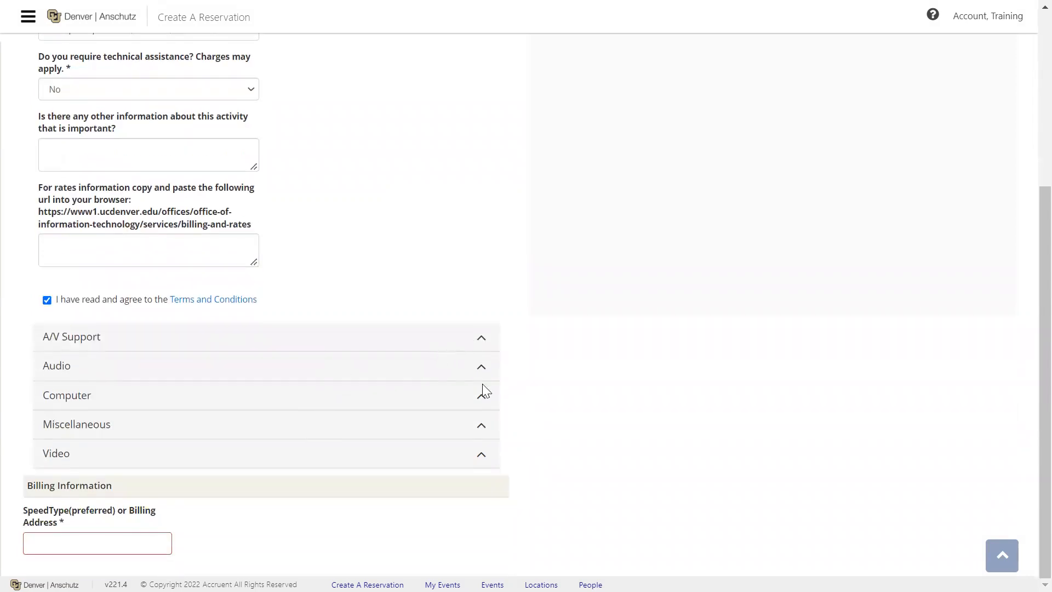
{"action": "left_click", "coordinate": [480, 398]}
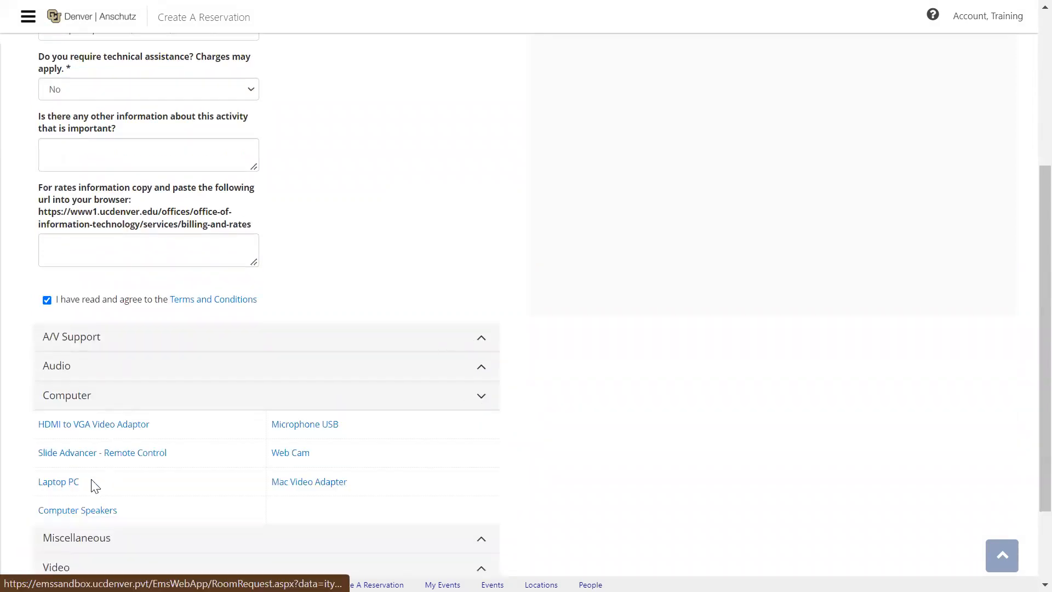
{"action": "left_click", "coordinate": [68, 483]}
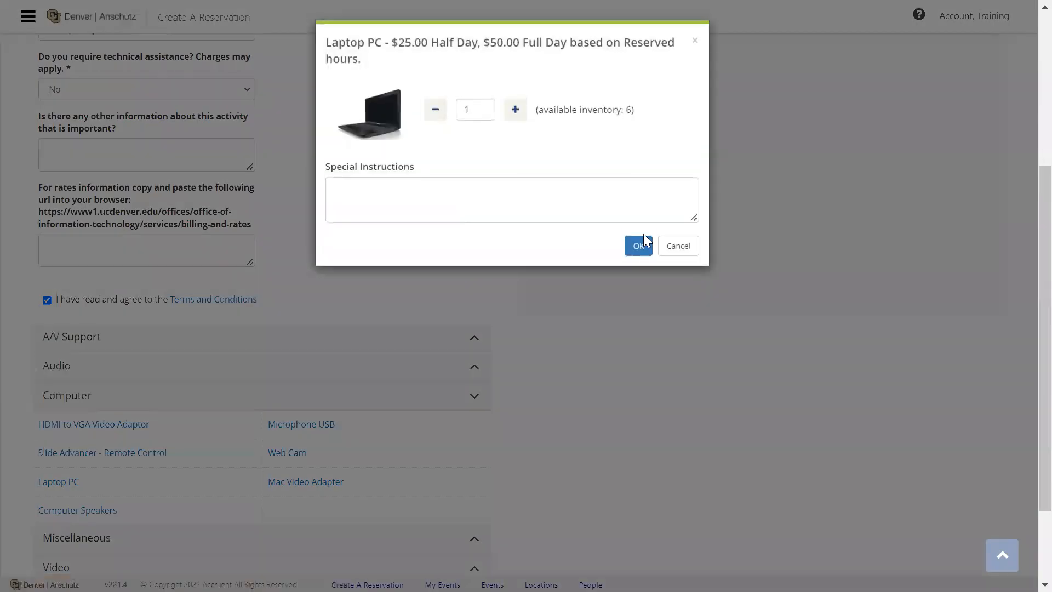
{"action": "left_click", "coordinate": [512, 205]}
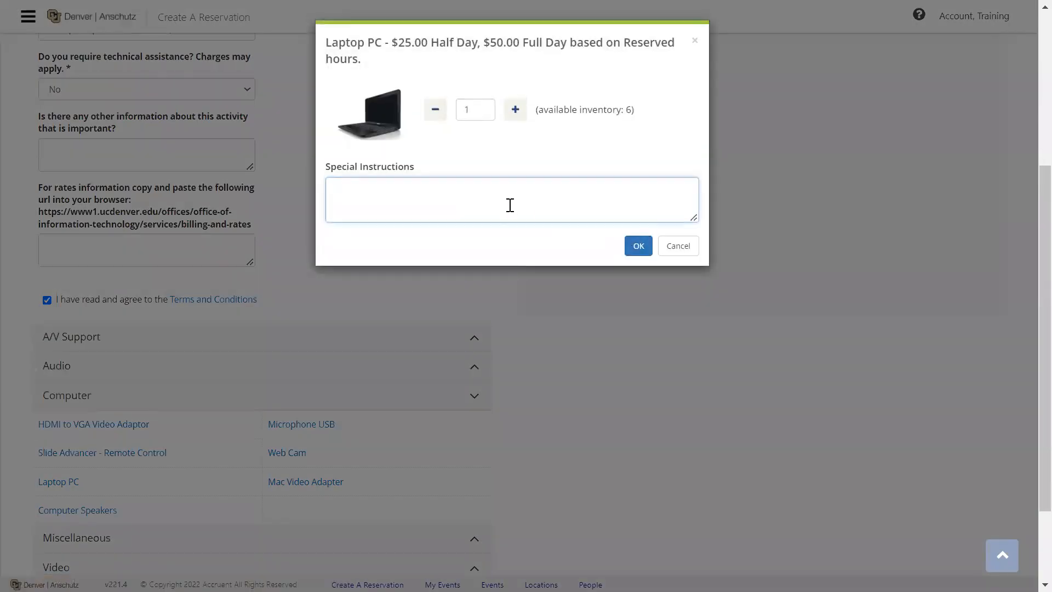
{"action": "type", "text": "Need a laptop for a project."}
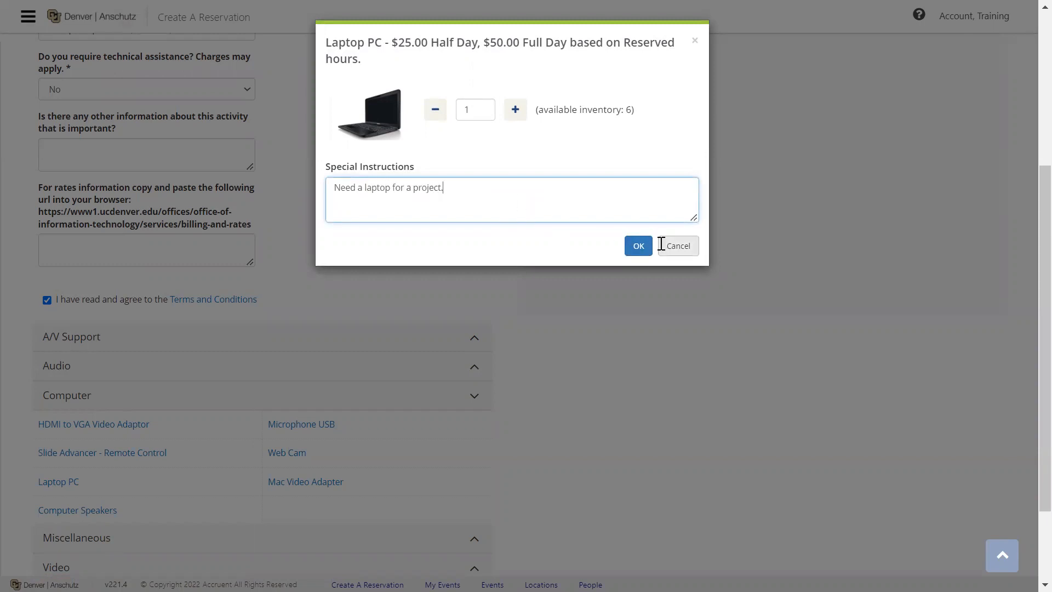
{"action": "left_click", "coordinate": [637, 247]}
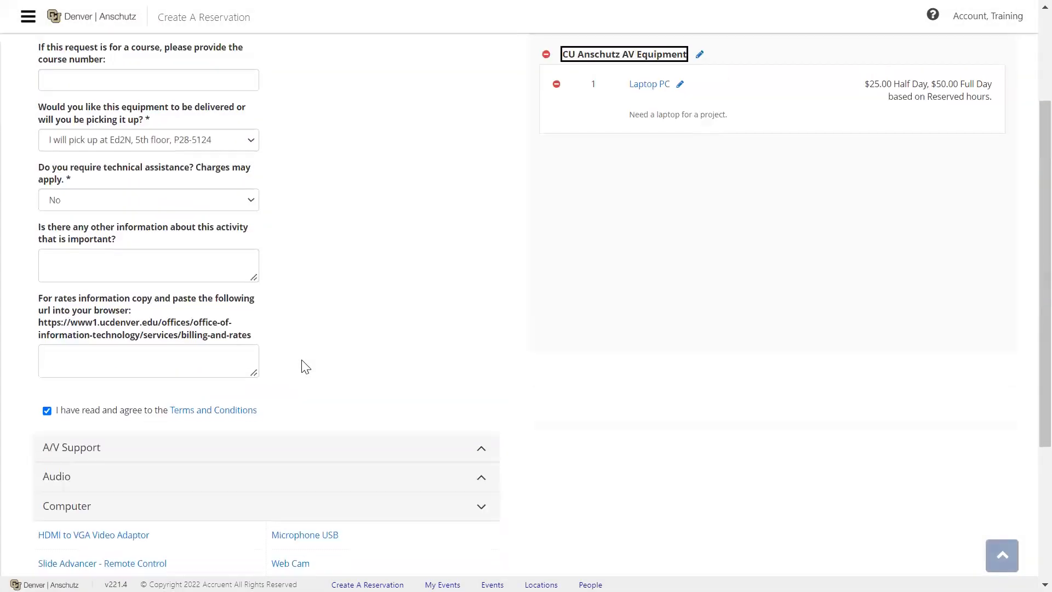
Step: Add one set of Computer Speakers to the equipment services
{"action": "scroll", "coordinate": [303, 362], "scroll_direction": "down", "scroll_amount": 3}
{"action": "left_click", "coordinate": [108, 398]}
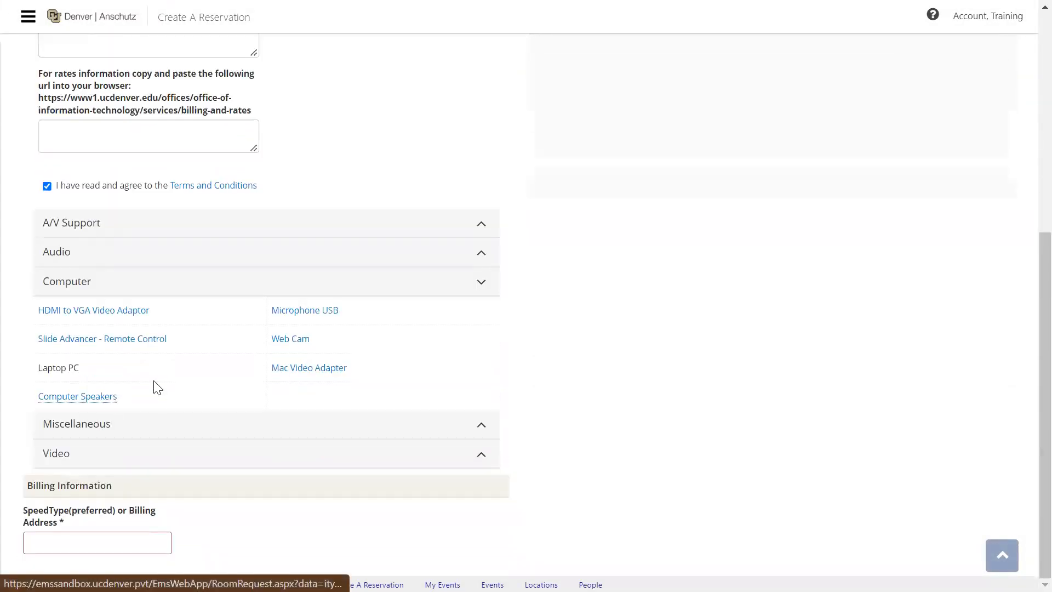
{"action": "left_click", "coordinate": [639, 264]}
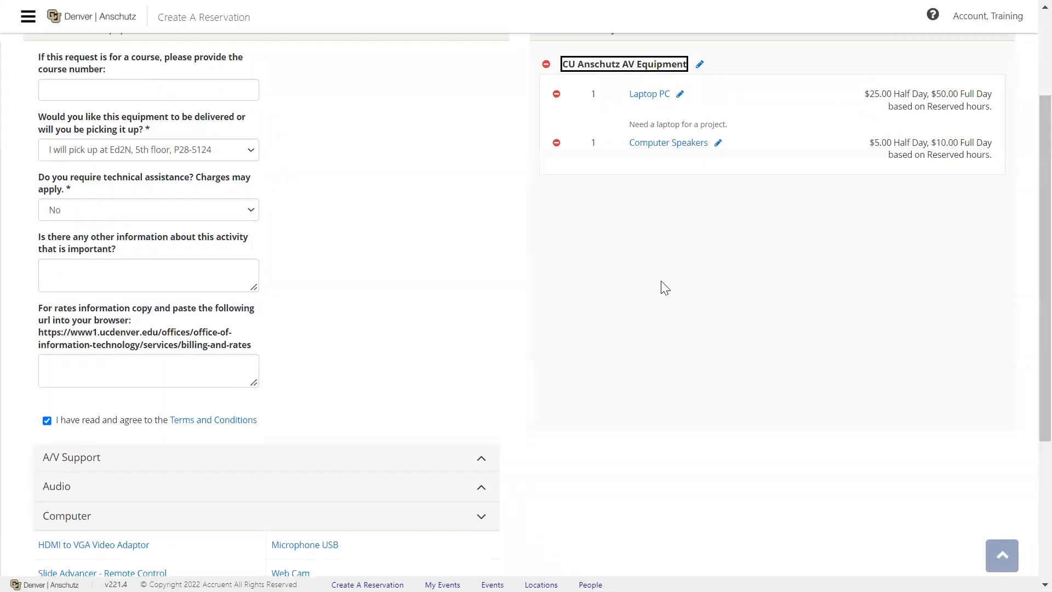
Step: Enter the SpeedType number in the billing information and continue to the reservation details
{"action": "scroll", "coordinate": [665, 286], "scroll_direction": "up", "scroll_amount": 2}
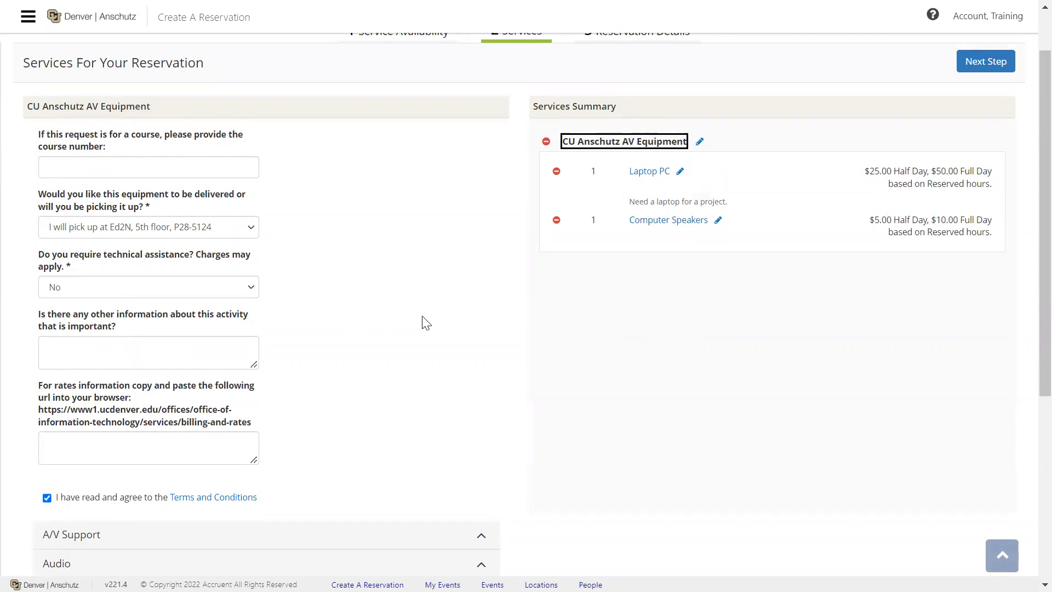
{"action": "scroll", "coordinate": [433, 318], "scroll_direction": "down", "scroll_amount": 3}
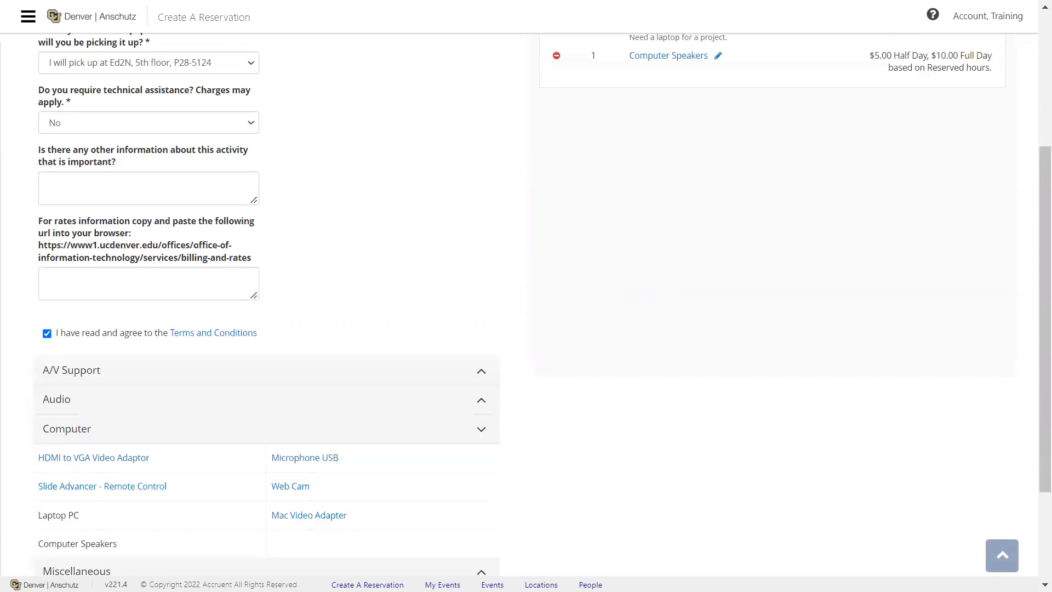
{"action": "scroll", "coordinate": [426, 345], "scroll_direction": "down", "scroll_amount": 3}
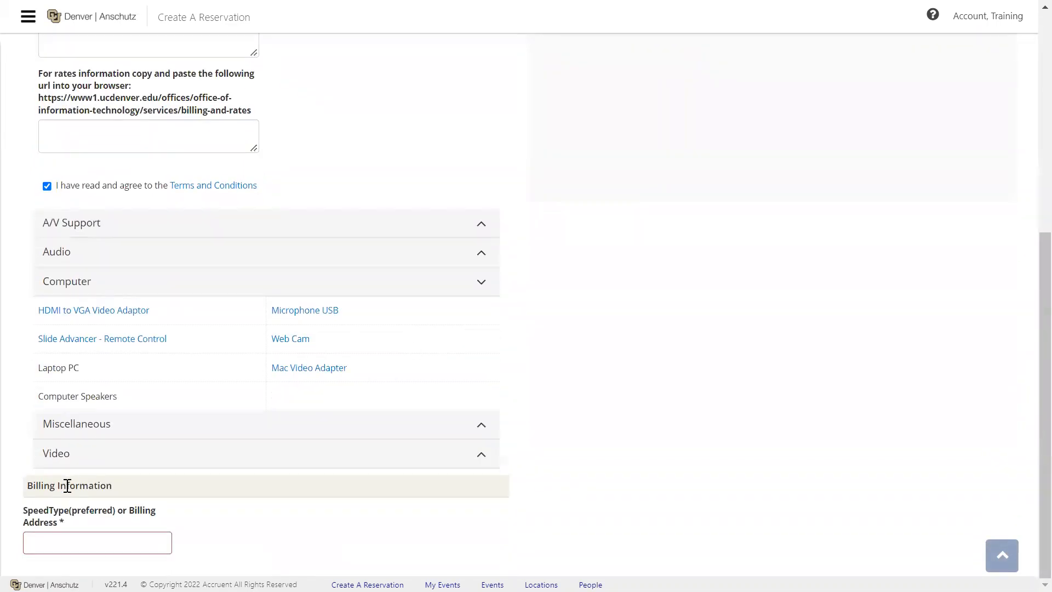
{"action": "left_click", "coordinate": [65, 543]}
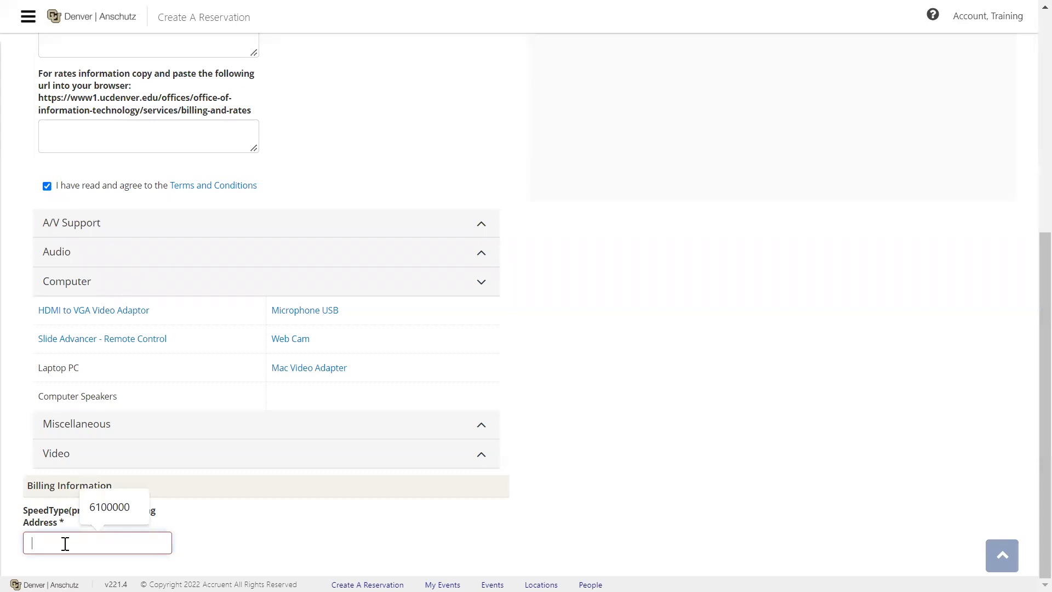
{"action": "type", "text": "6111111"}
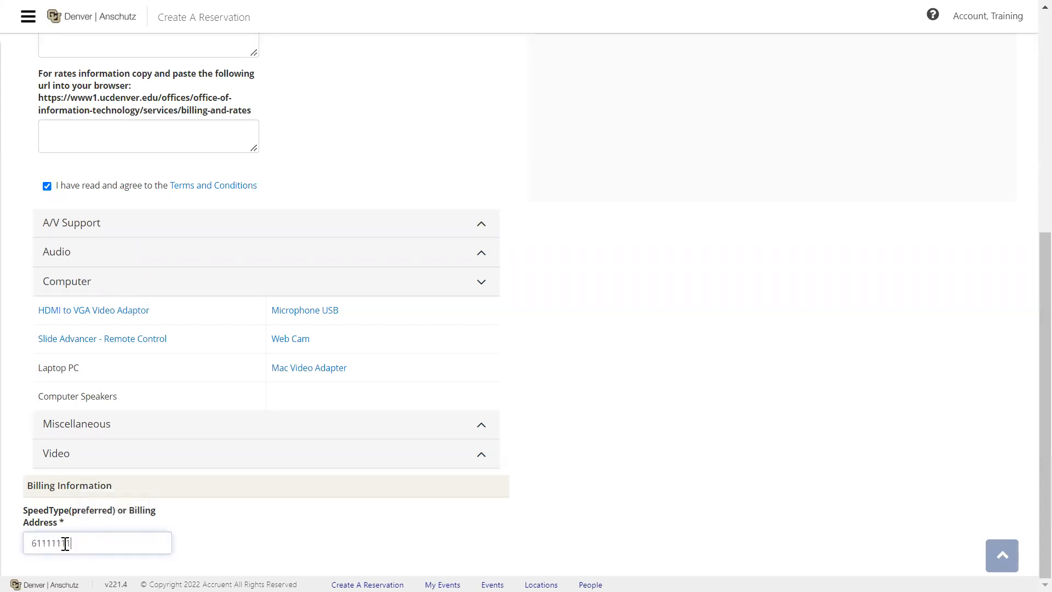
{"action": "left_click", "coordinate": [1002, 555]}
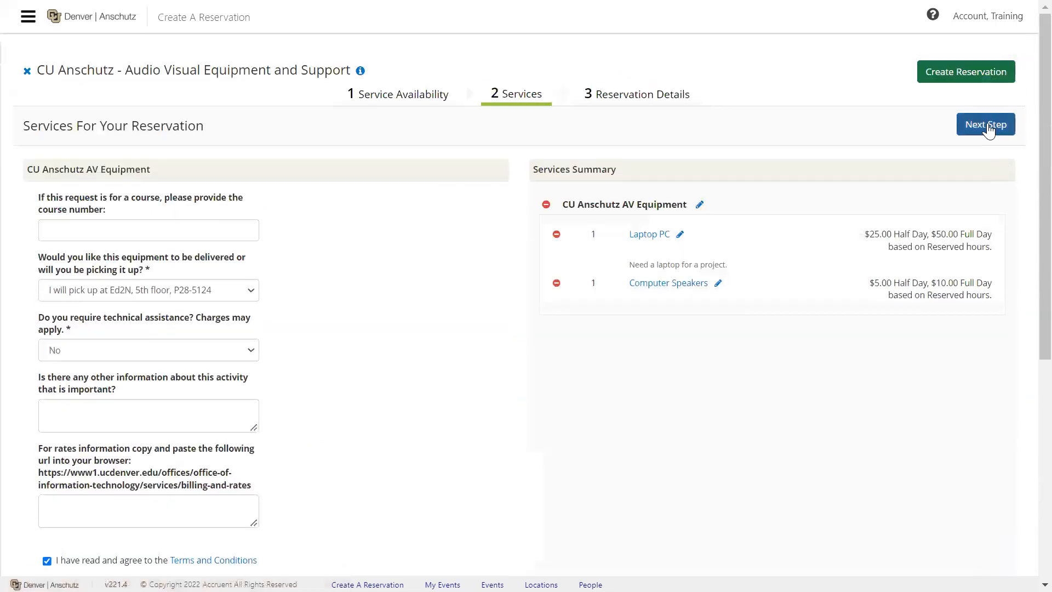
{"action": "left_click", "coordinate": [986, 126]}
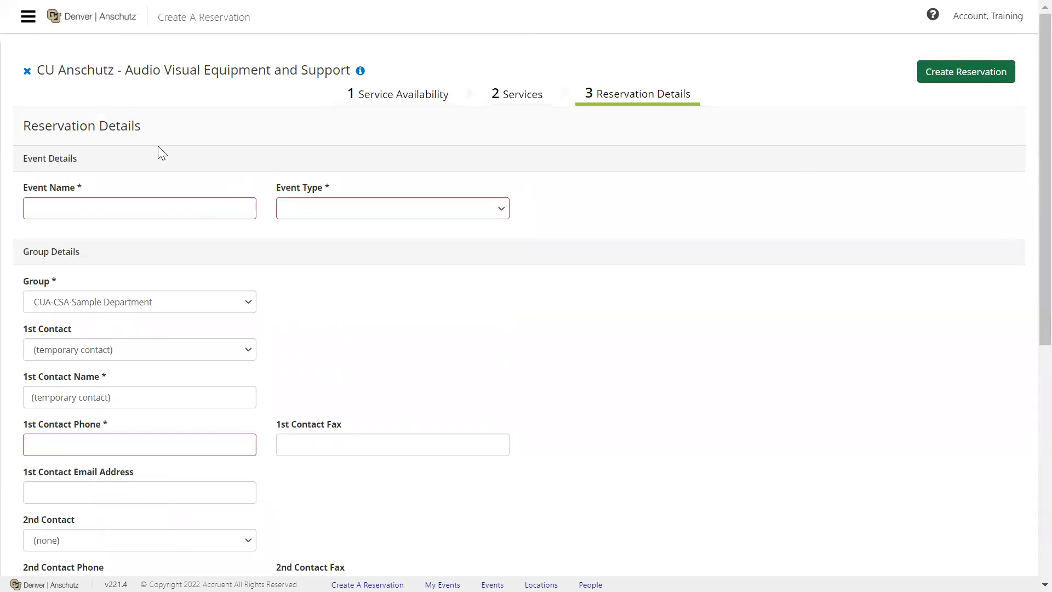
Step: Name the event "Equipment Rental for Project" and set its event type to Training
{"action": "left_click", "coordinate": [164, 204]}
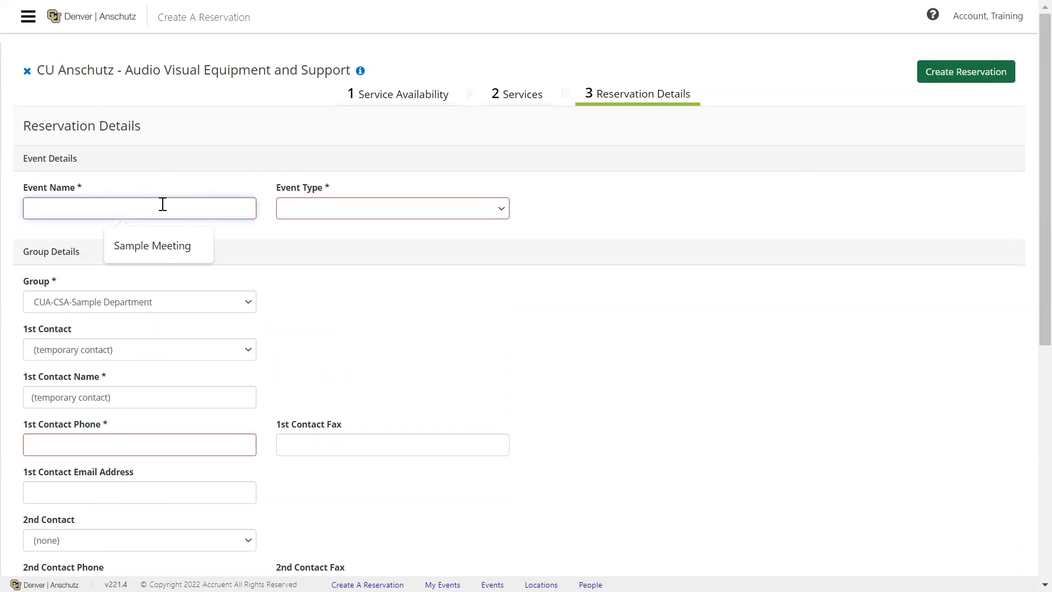
{"action": "type", "text": "Eq"}
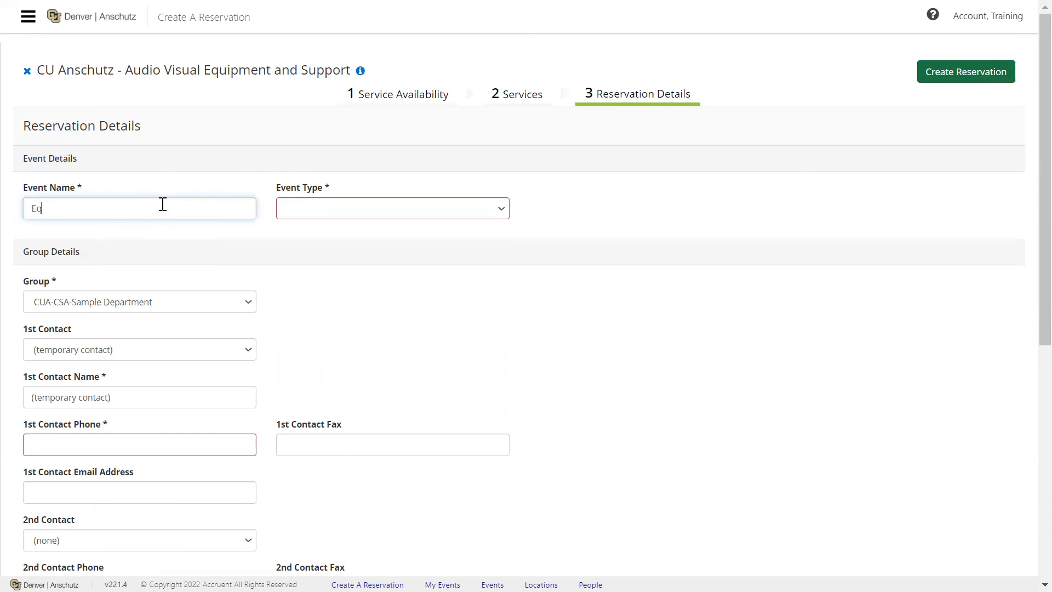
{"action": "type", "text": "uipment Rental for Project"}
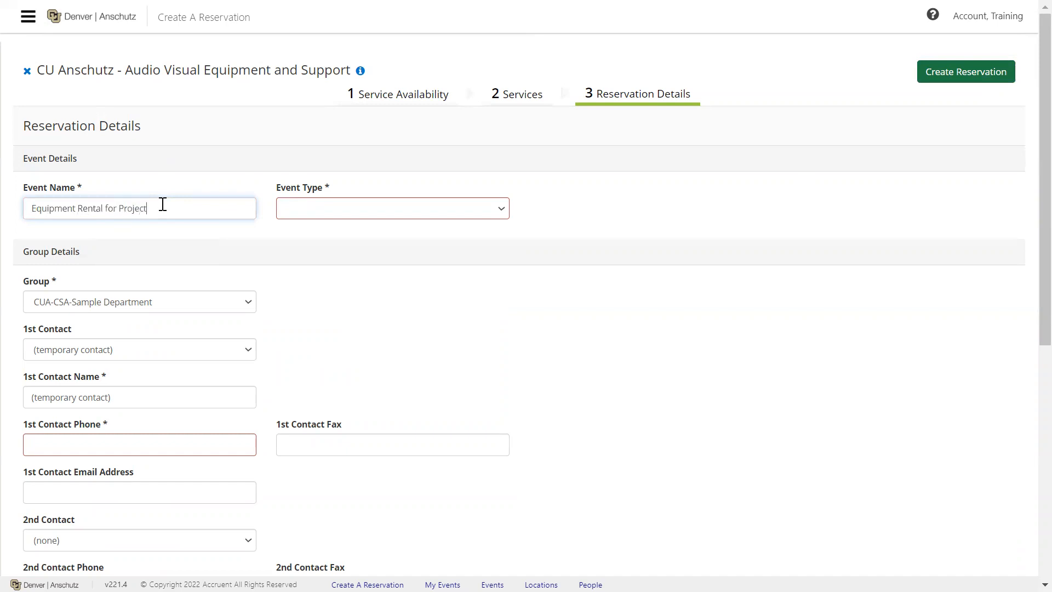
{"action": "left_click", "coordinate": [393, 209]}
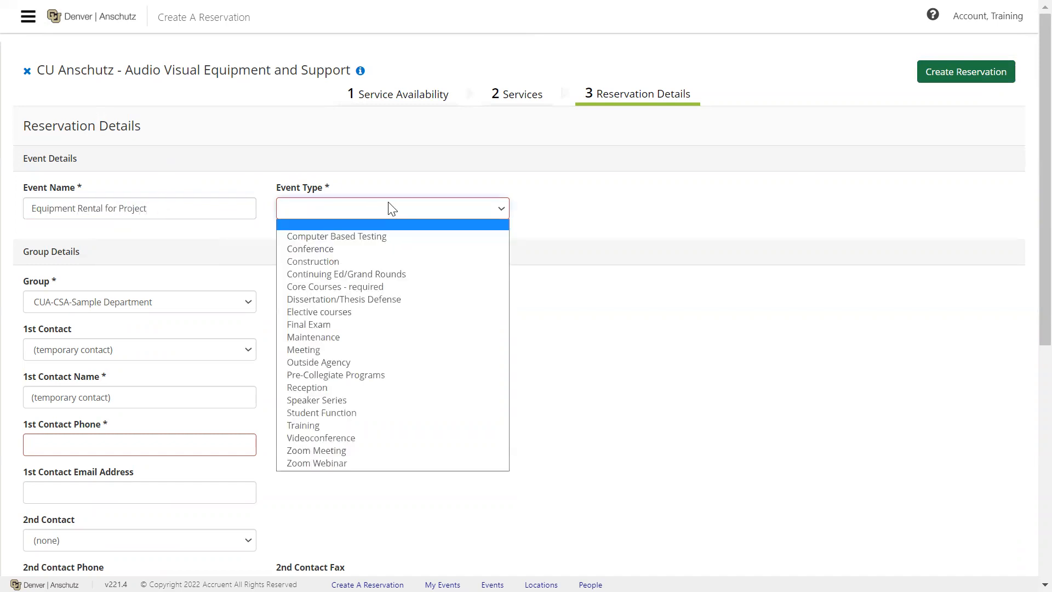
{"action": "left_click", "coordinate": [376, 425]}
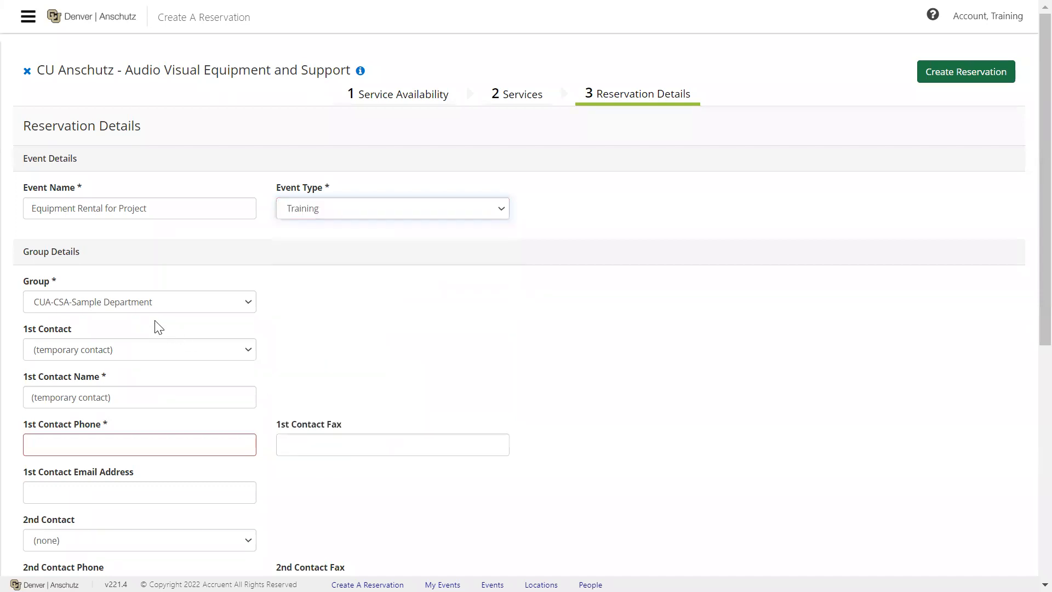
Step: Choose Training Account as the reservation's 1st contact
{"action": "scroll", "coordinate": [166, 323], "scroll_direction": "down", "scroll_amount": 1}
{"action": "left_click", "coordinate": [137, 273]}
{"action": "left_click", "coordinate": [135, 298]}
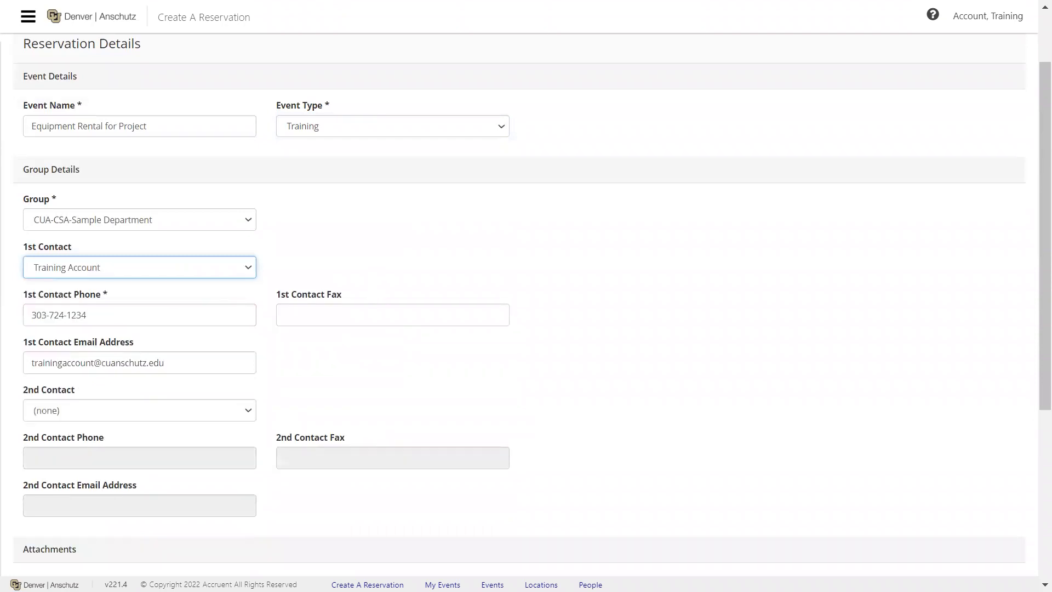
Step: Certify with Yes that the event is for official CU Anschutz business, create the reservation and dismiss the submission notice
{"action": "scroll", "coordinate": [632, 364], "scroll_direction": "down", "scroll_amount": 5}
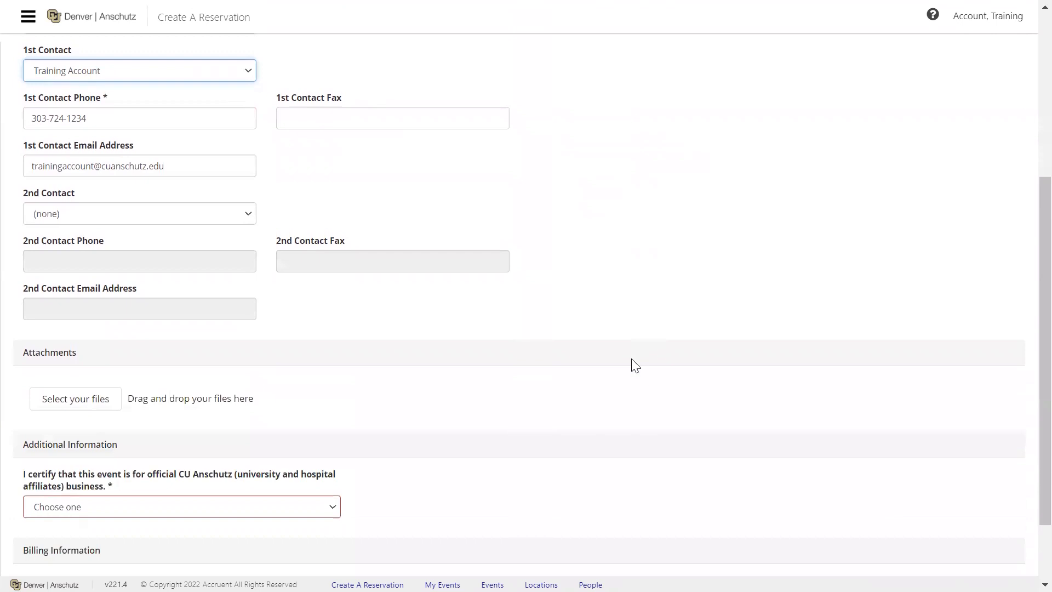
{"action": "scroll", "coordinate": [489, 417], "scroll_direction": "down", "scroll_amount": 1}
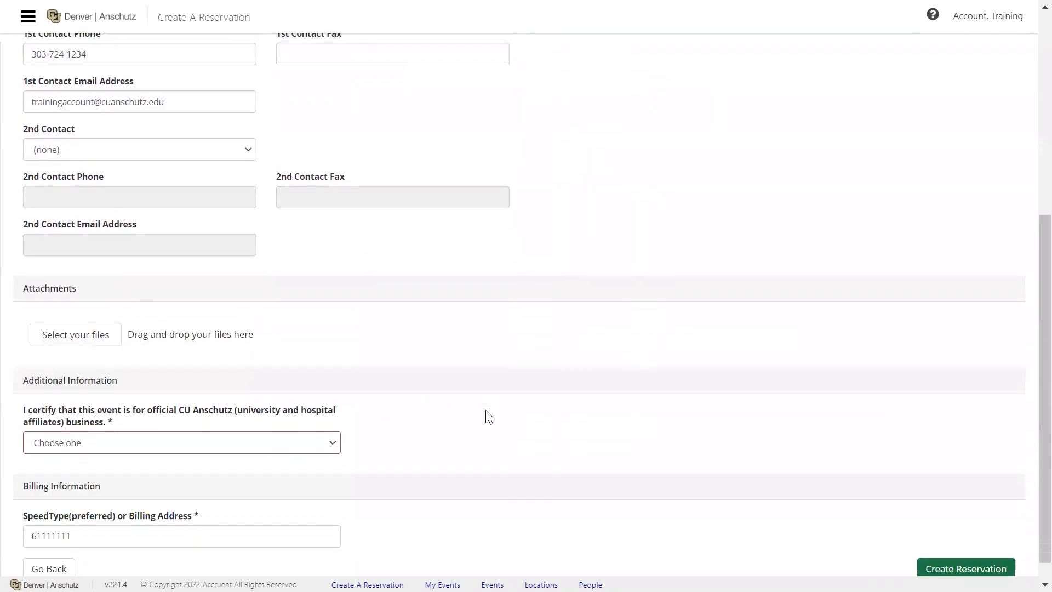
{"action": "left_click", "coordinate": [294, 414]}
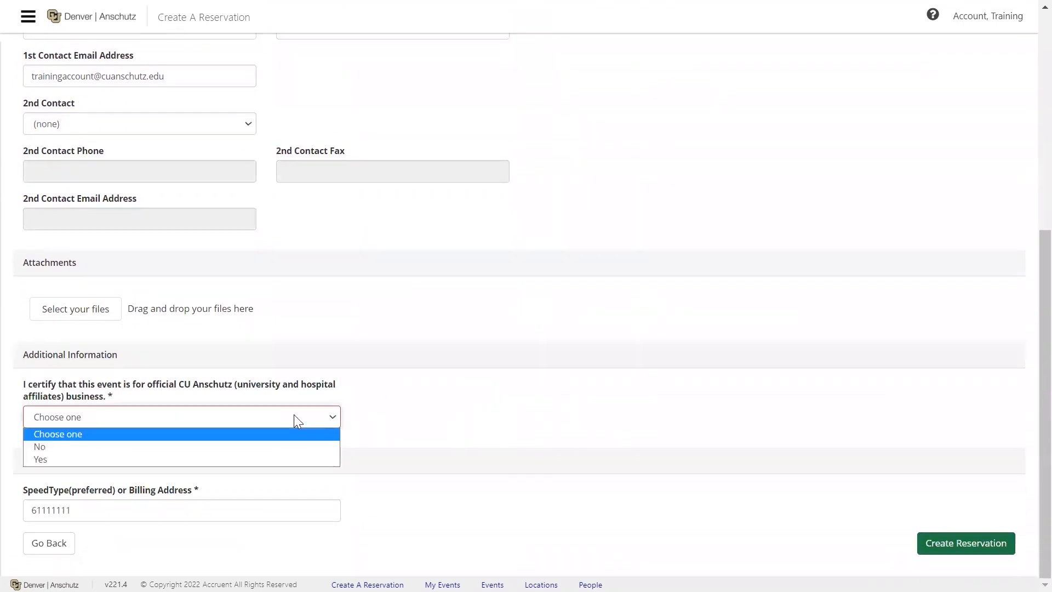
{"action": "left_click", "coordinate": [288, 446]}
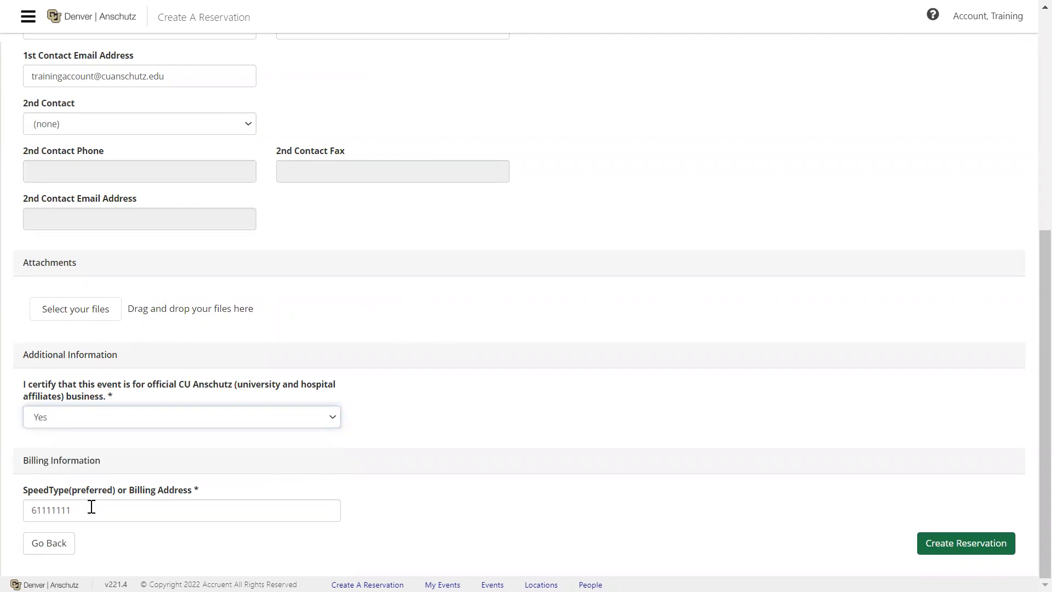
{"action": "left_click", "coordinate": [977, 551]}
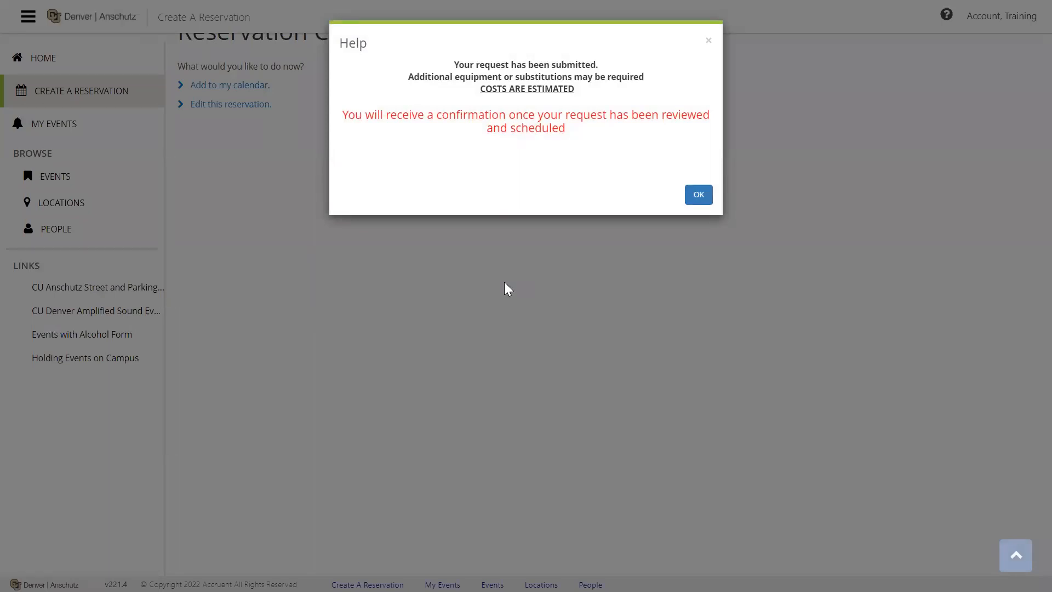
{"action": "left_click", "coordinate": [700, 196]}
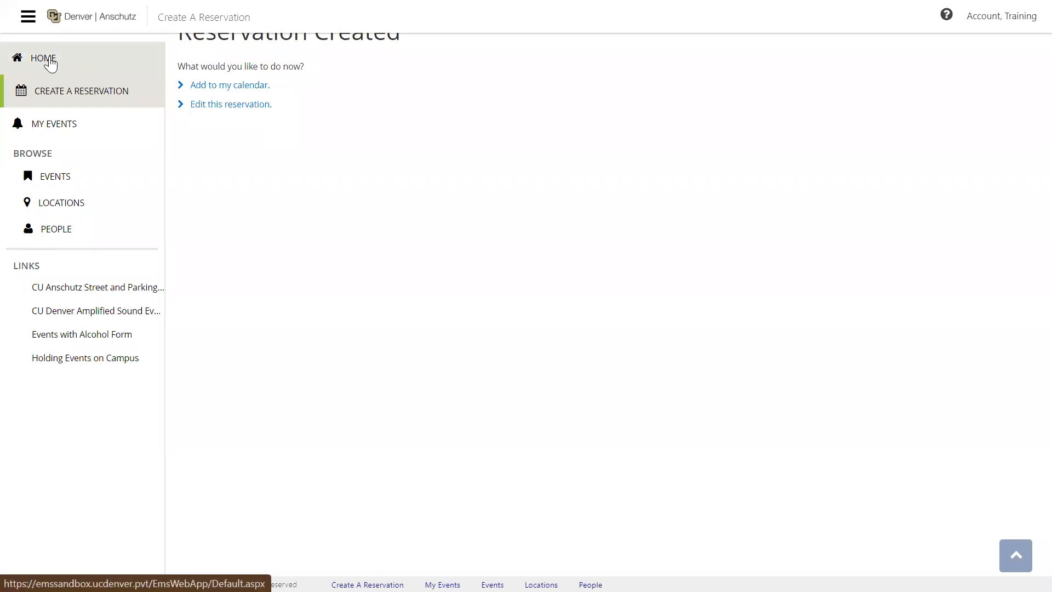
Step: Return to the site home page and look through the help guides and the Anschutz and Denver campus information
{"action": "left_click", "coordinate": [46, 61]}
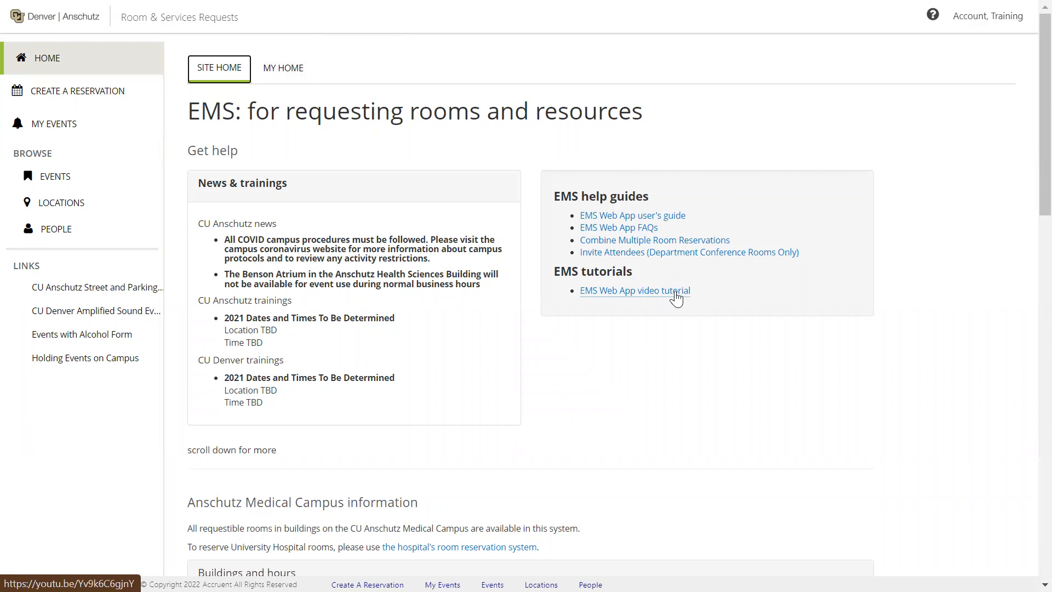
{"action": "scroll", "coordinate": [649, 349], "scroll_direction": "down", "scroll_amount": 1}
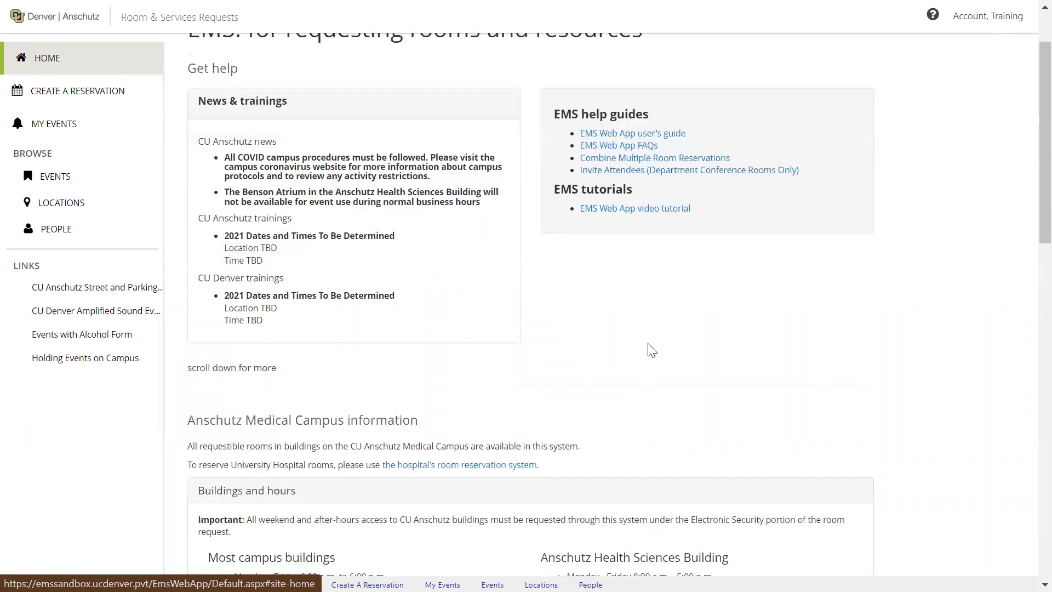
{"action": "scroll", "coordinate": [651, 349], "scroll_direction": "down", "scroll_amount": 1}
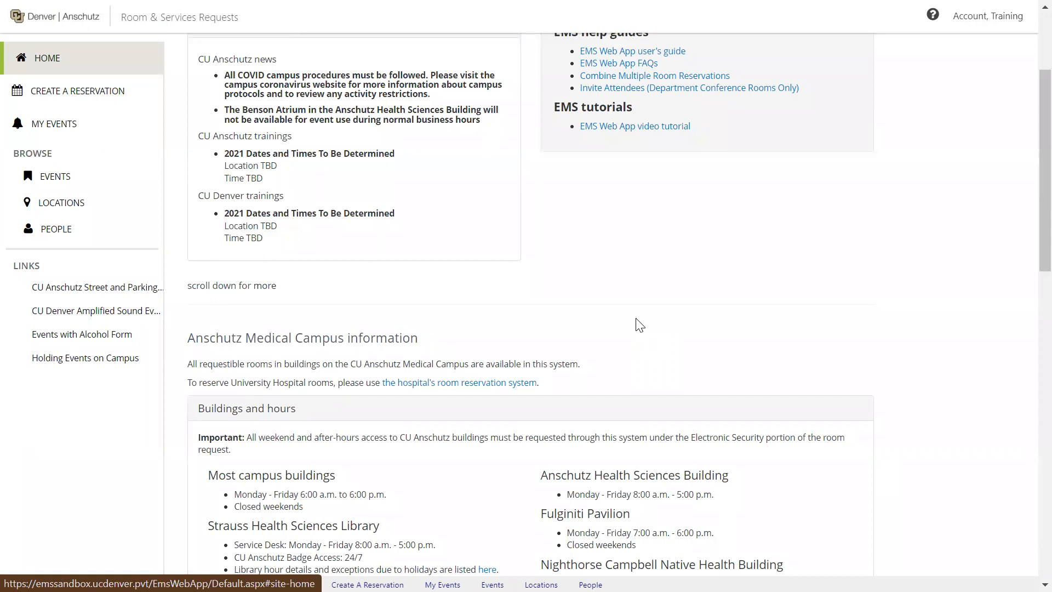
{"action": "scroll", "coordinate": [640, 325], "scroll_direction": "down", "scroll_amount": 1}
{"action": "scroll", "coordinate": [640, 325], "scroll_direction": "down", "scroll_amount": 7}
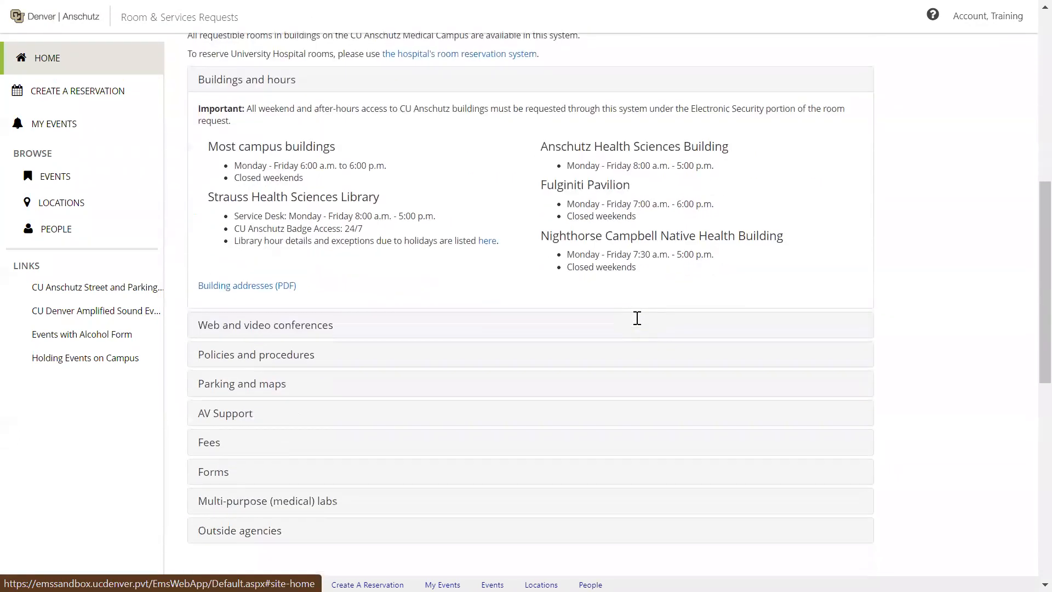
{"action": "scroll", "coordinate": [636, 319], "scroll_direction": "down", "scroll_amount": 5}
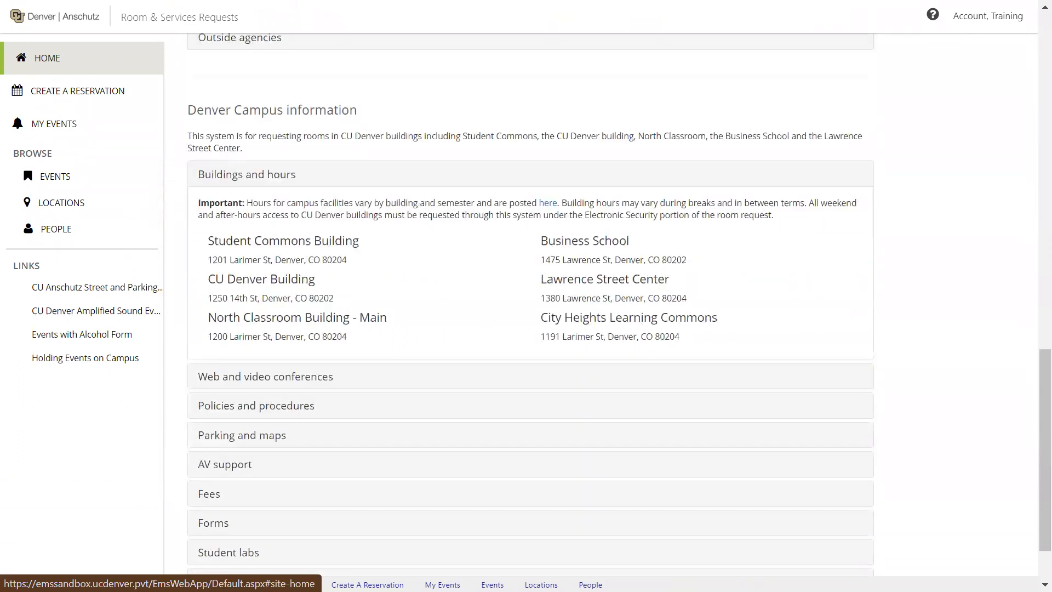